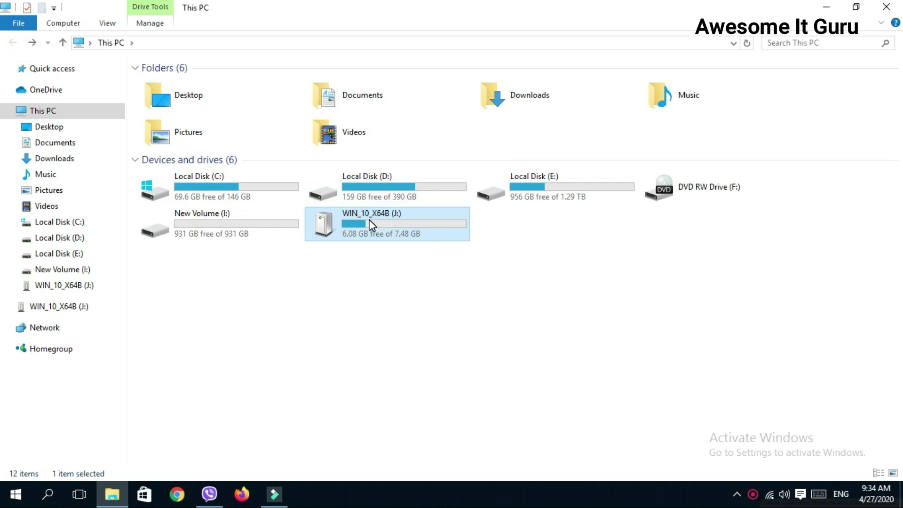
# Open the WIN_10_X64B (J:) drive, check its used and free space in its properties, and return to This PC.
pyautogui.rightClick(380, 223)
pyautogui.click(410, 152)
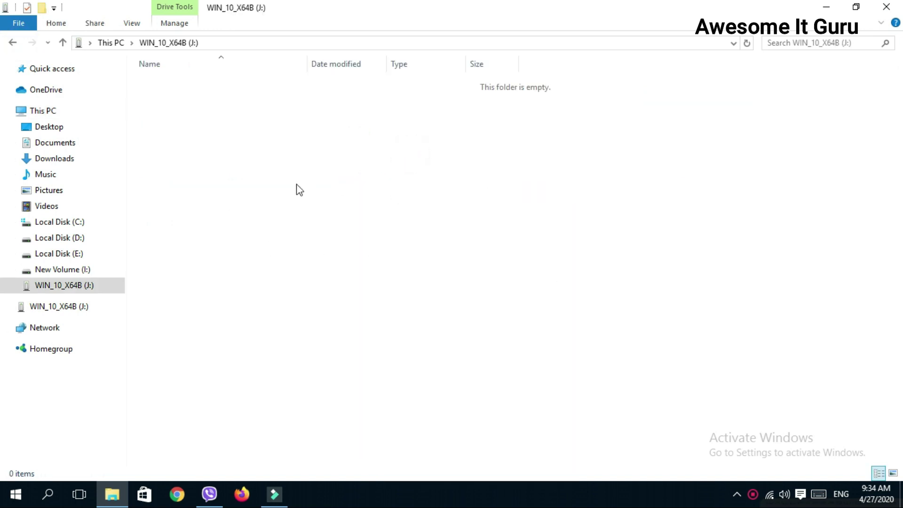
pyautogui.rightClick(364, 167)
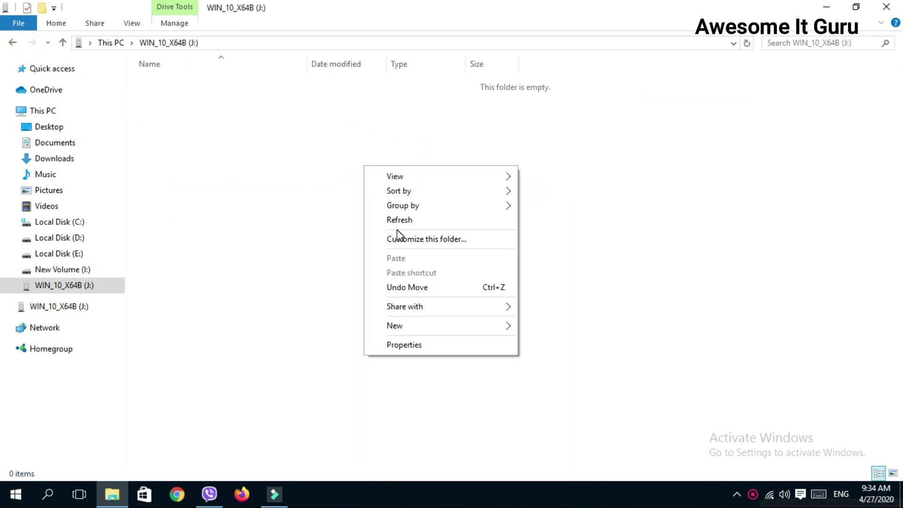
pyautogui.click(405, 347)
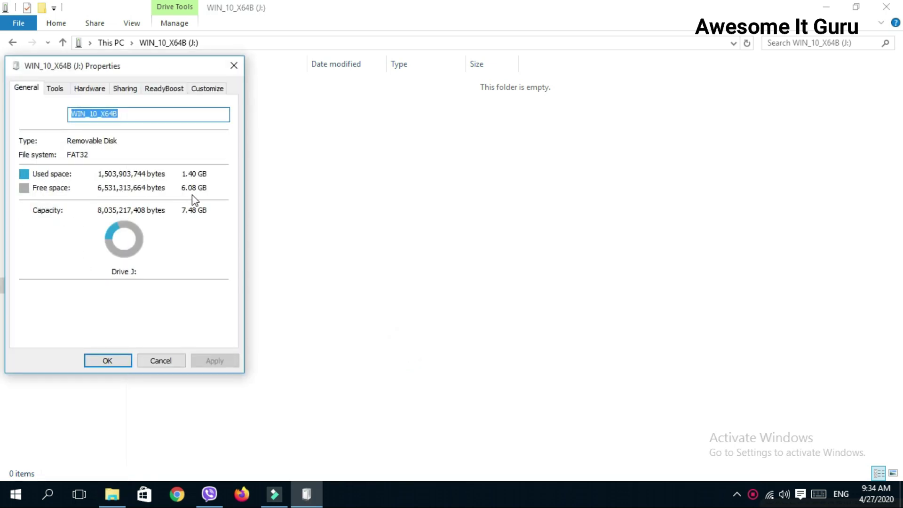
pyautogui.click(160, 362)
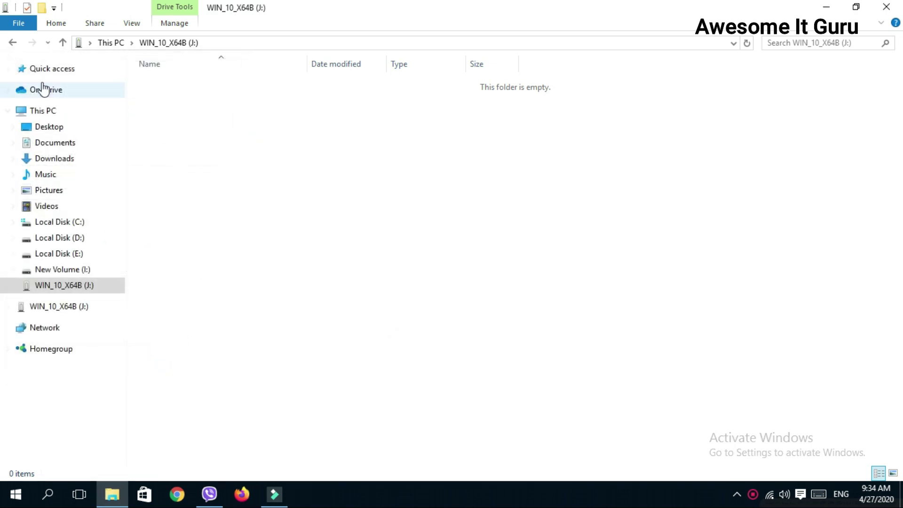
pyautogui.click(12, 43)
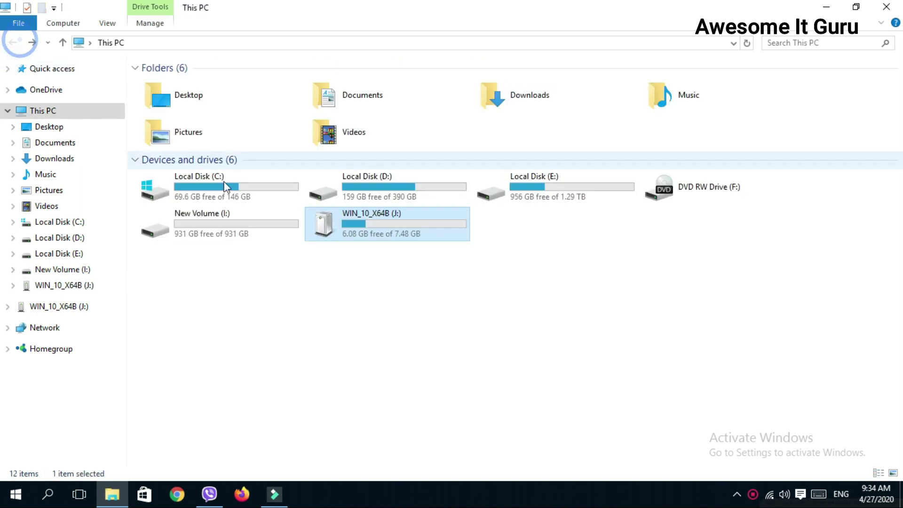
# Set the folder options for the WIN_10_X64B (J:) drive to show hidden files, folders, and drives, and apply the change.
pyautogui.doubleClick(368, 222)
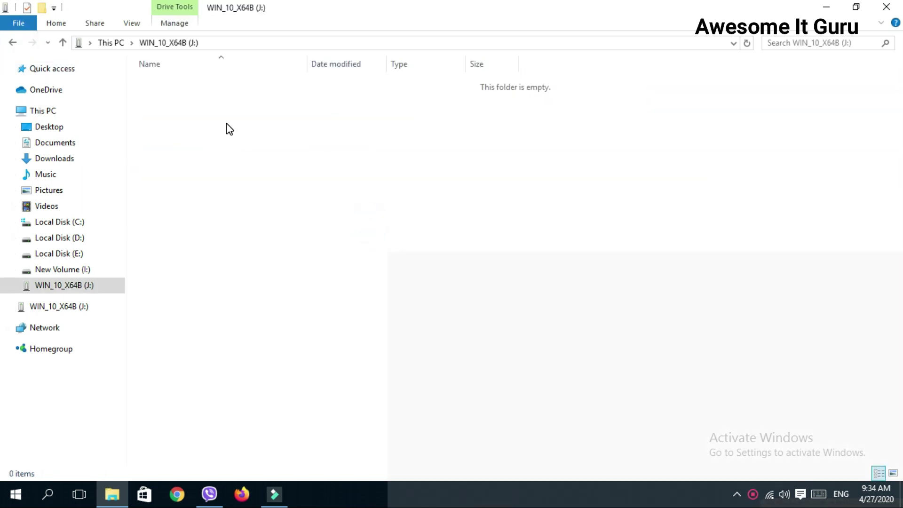
pyautogui.click(132, 23)
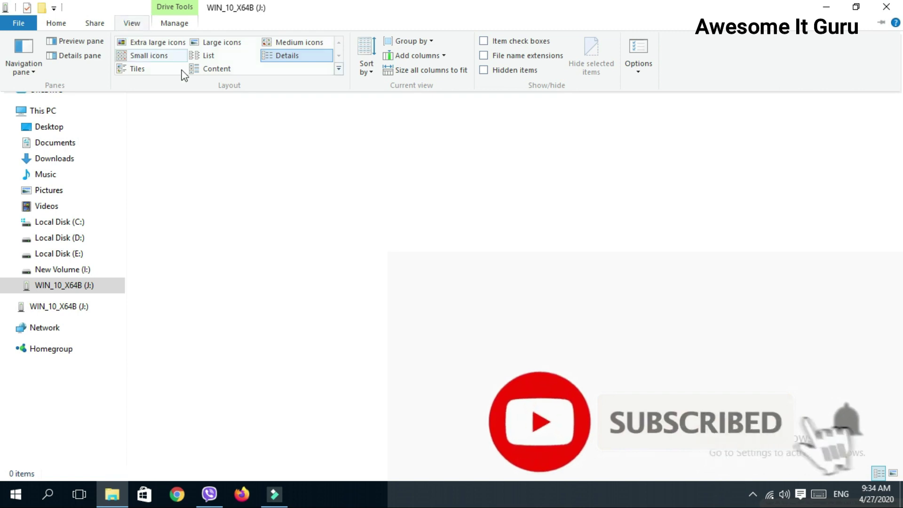
pyautogui.click(640, 44)
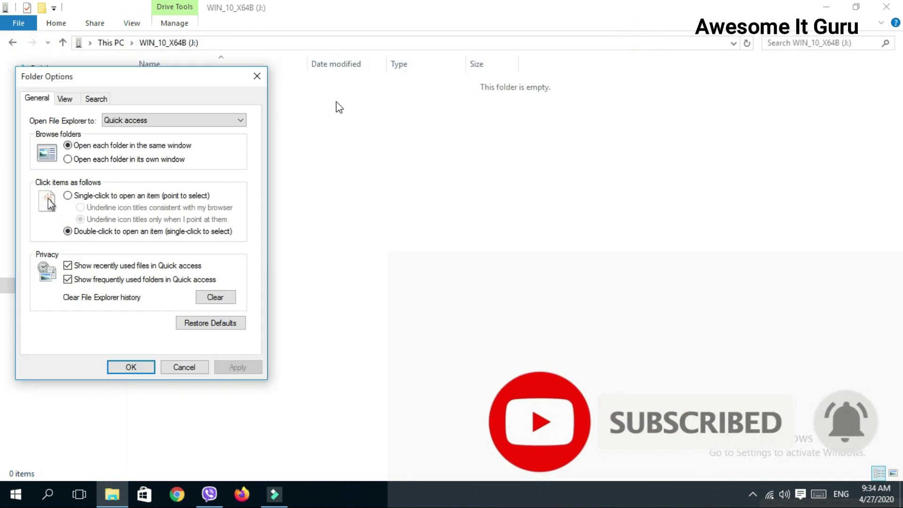
pyautogui.click(65, 99)
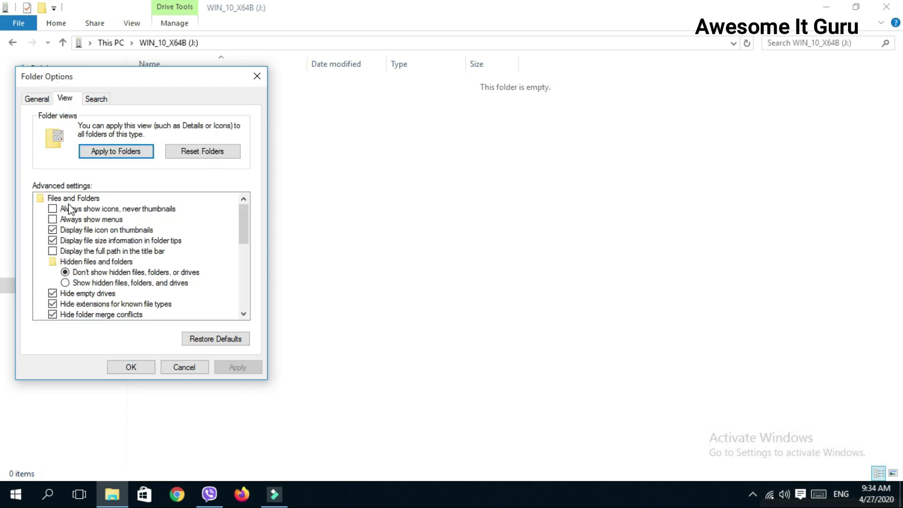
pyautogui.moveTo(247, 222); pyautogui.dragTo(244, 232)
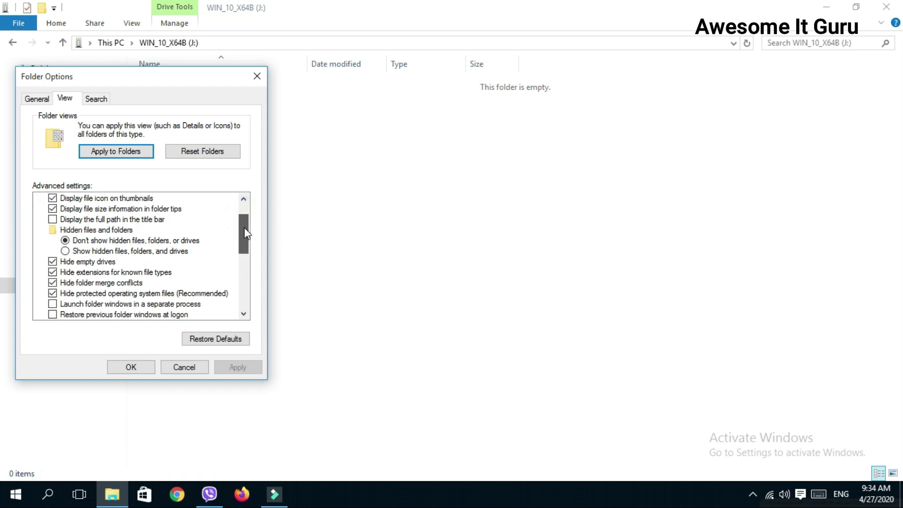
pyautogui.click(112, 250)
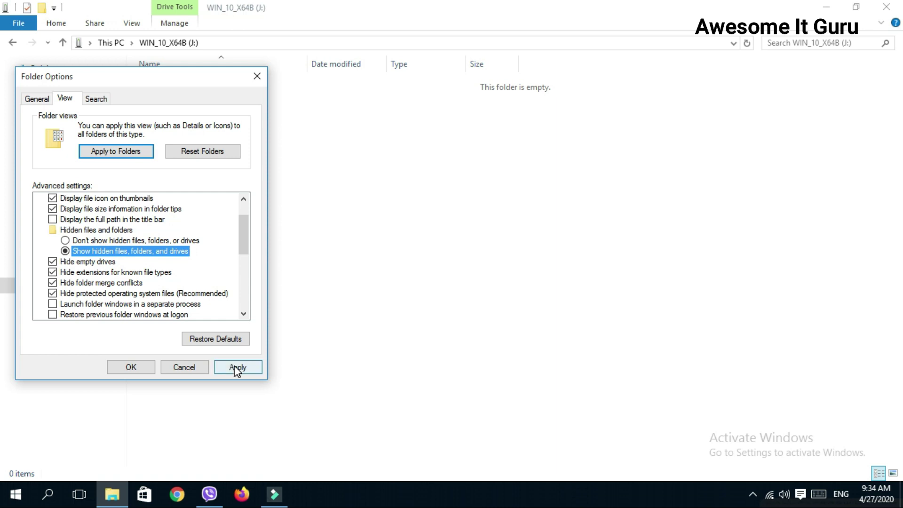
pyautogui.click(235, 367)
pyautogui.click(137, 368)
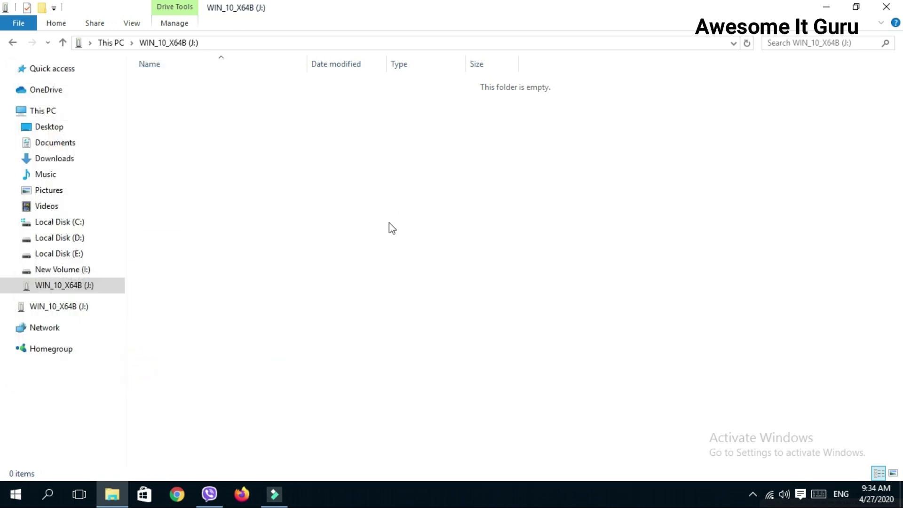
# Reopen drive J: and turn off hiding of empty drives, extensions for known file types, and folder merge conflicts in Folder Options.
pyautogui.click(13, 42)
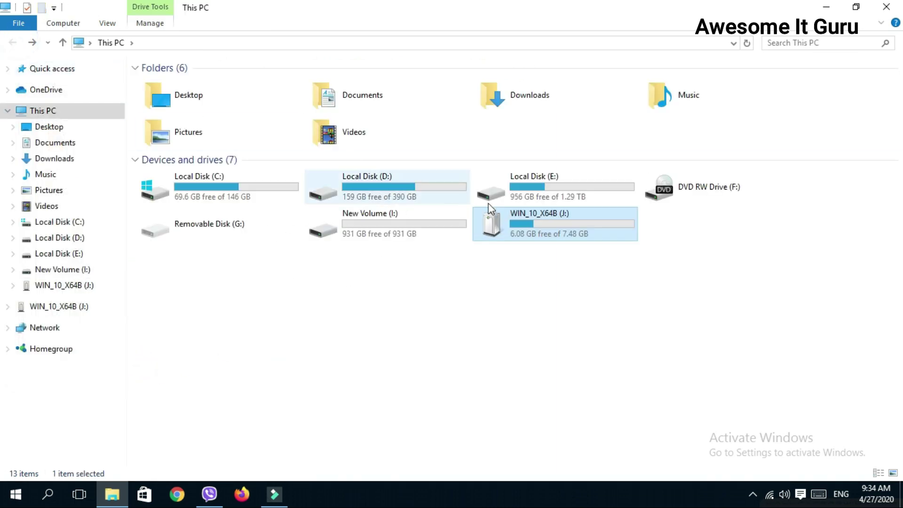
pyautogui.doubleClick(512, 217)
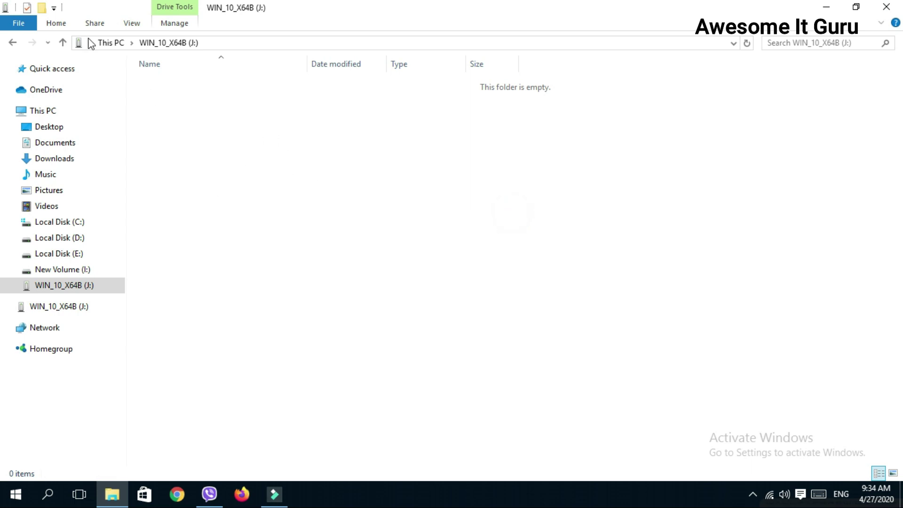
pyautogui.click(131, 24)
pyautogui.click(643, 52)
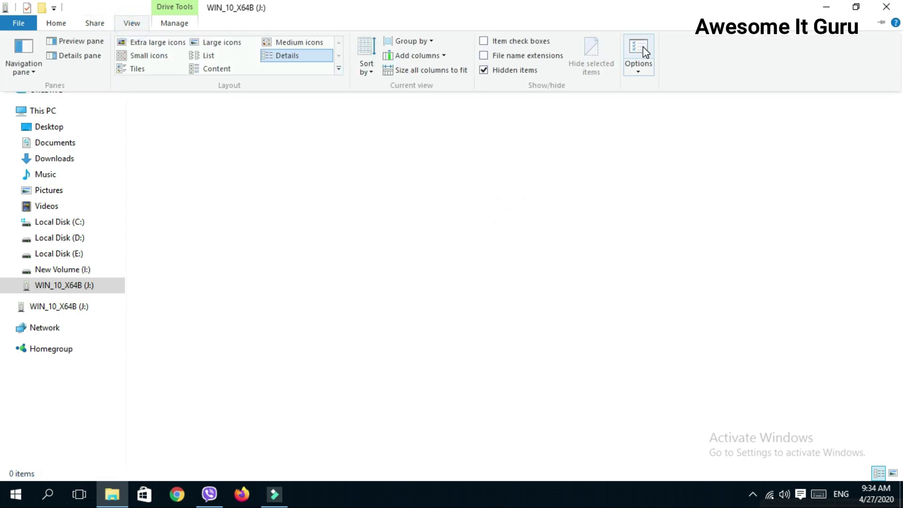
pyautogui.click(64, 99)
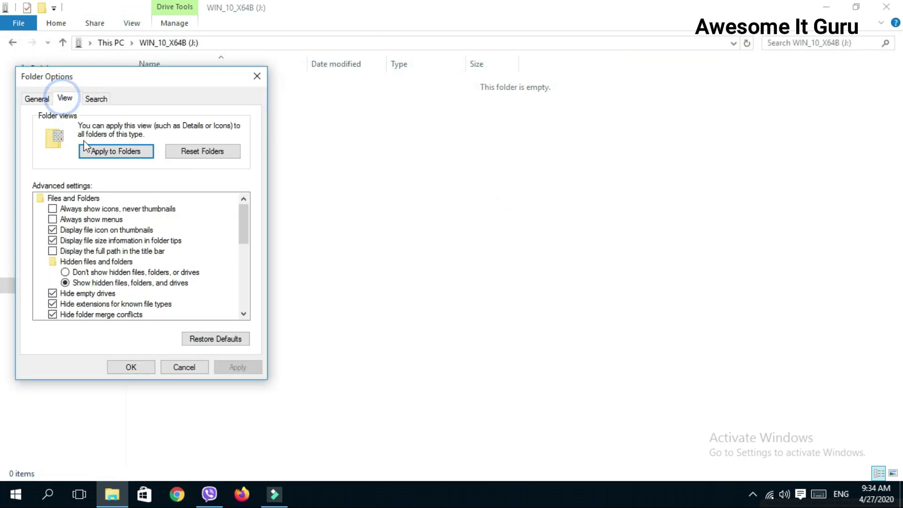
pyautogui.moveTo(246, 220); pyautogui.dragTo(248, 247)
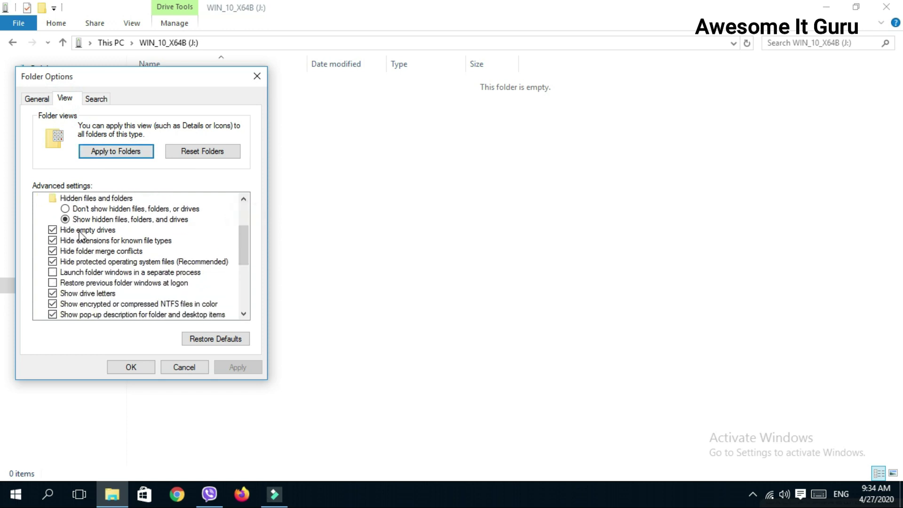
pyautogui.click(52, 229)
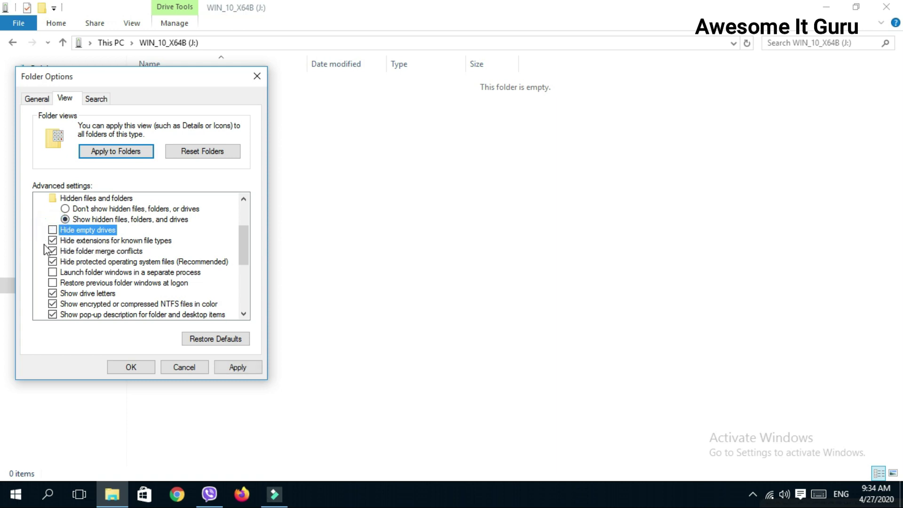
pyautogui.click(53, 241)
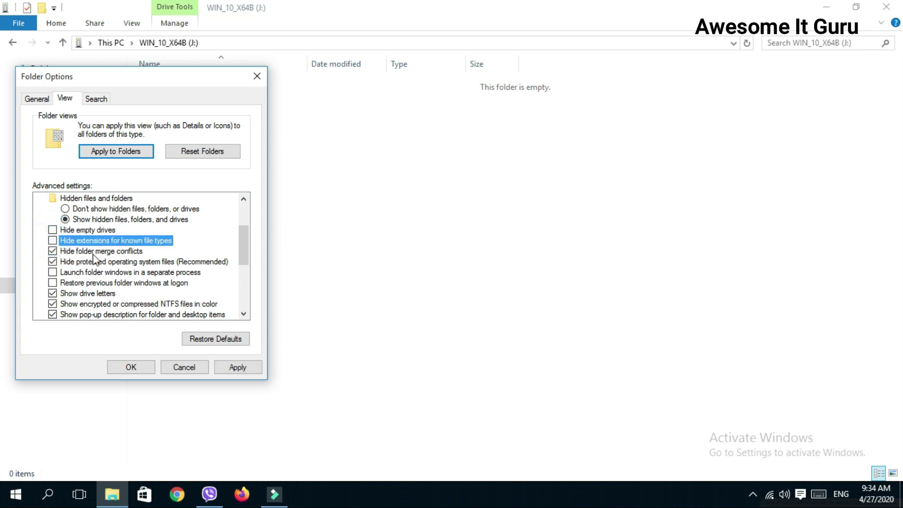
pyautogui.click(53, 251)
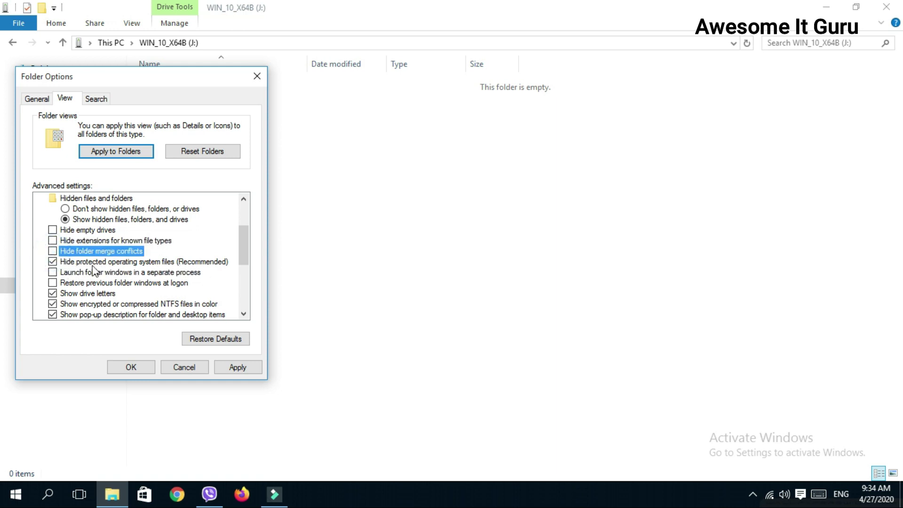
# Turn off hiding of protected operating system files, accept the warning, and apply the folder options.
pyautogui.click(52, 262)
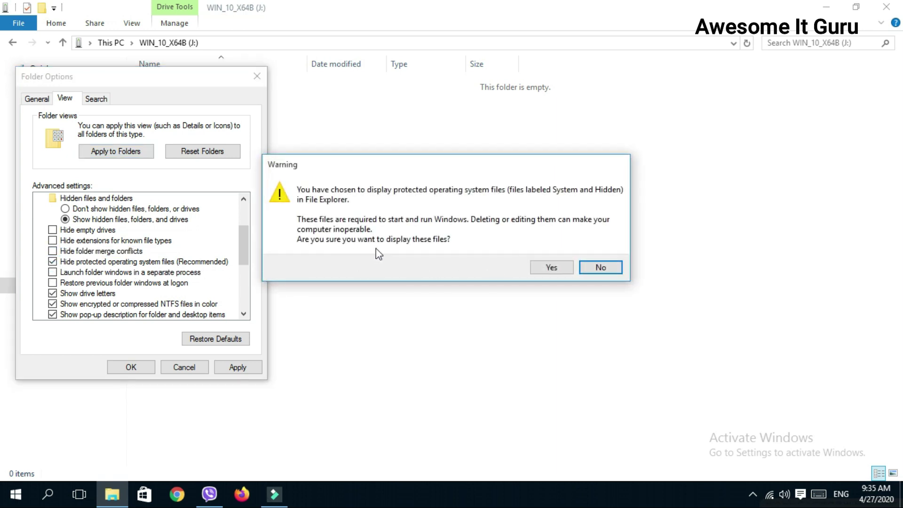
pyautogui.click(544, 269)
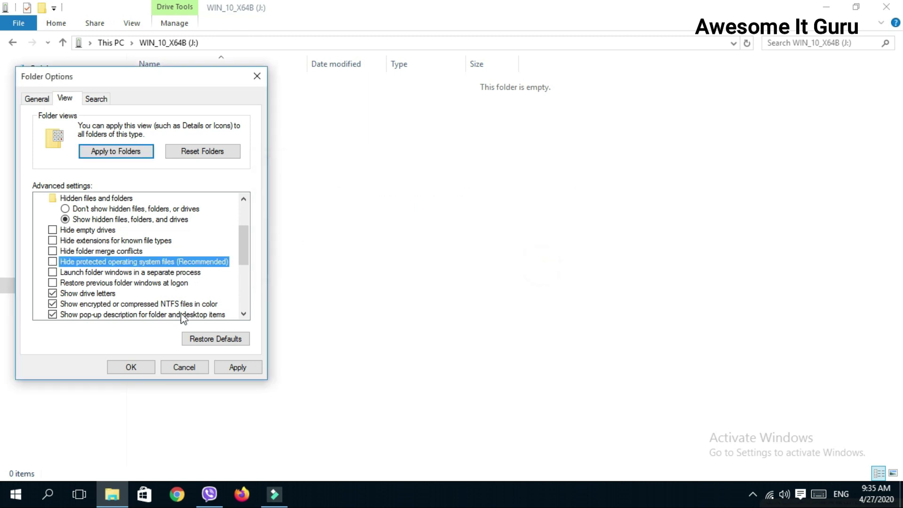
pyautogui.click(237, 367)
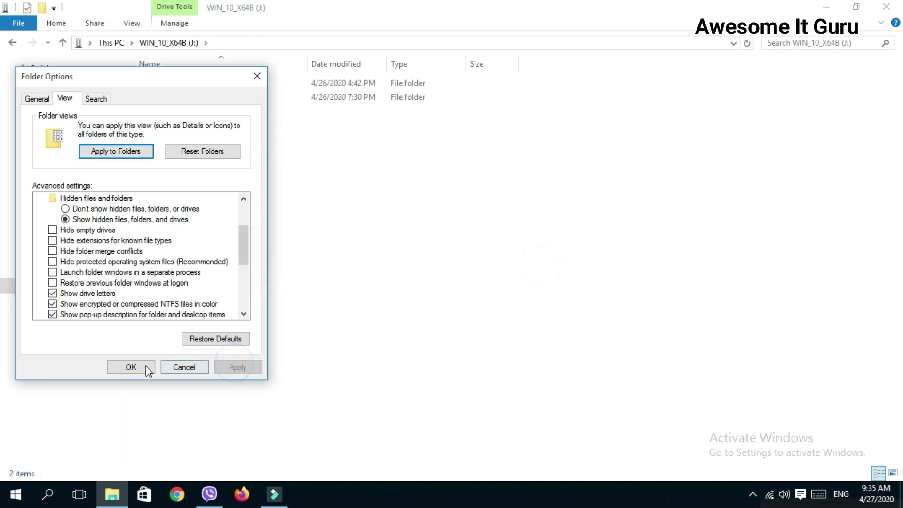
pyautogui.click(134, 366)
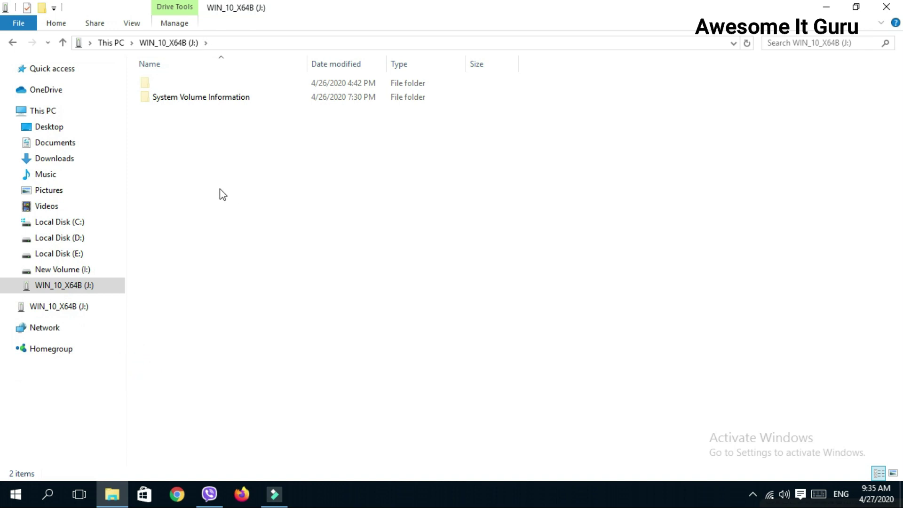
# Refresh drive J: and look through the Downloads folder inside the unnamed hidden folder.
pyautogui.rightClick(314, 213)
pyautogui.click(348, 267)
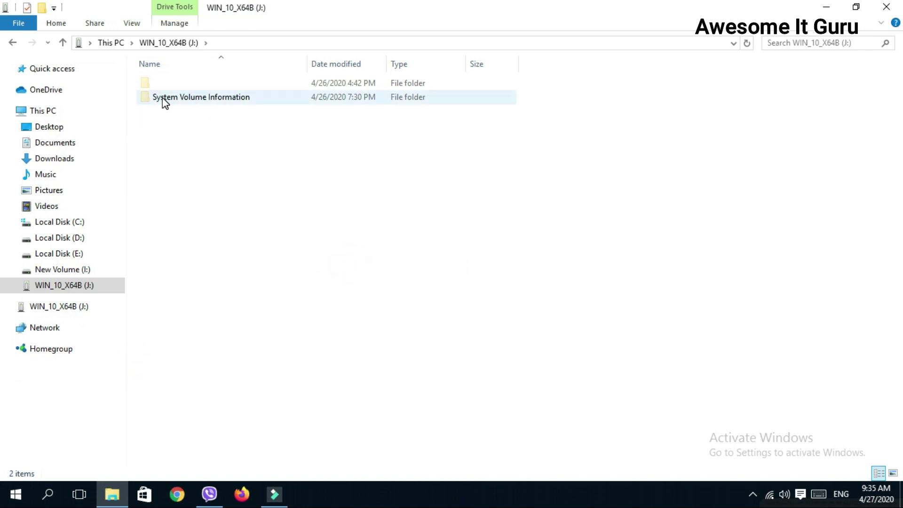
pyautogui.click(153, 83)
pyautogui.doubleClick(153, 84)
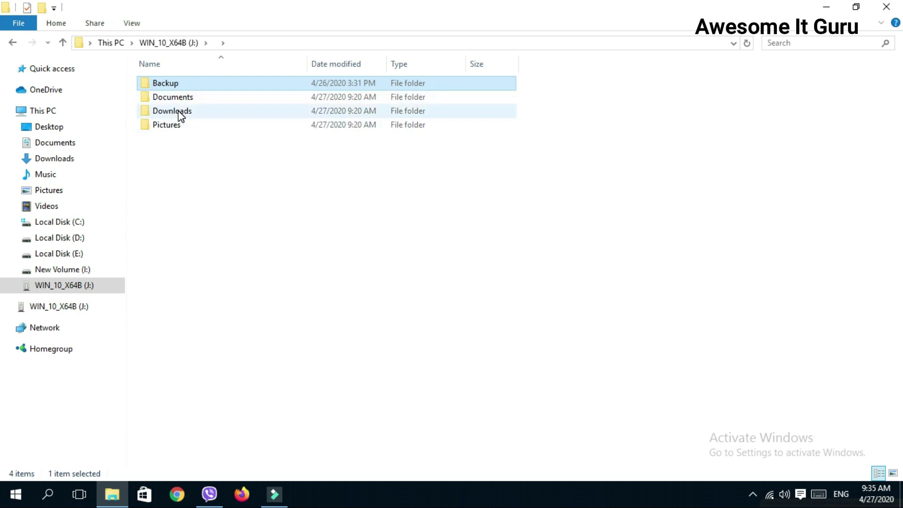
pyautogui.doubleClick(179, 111)
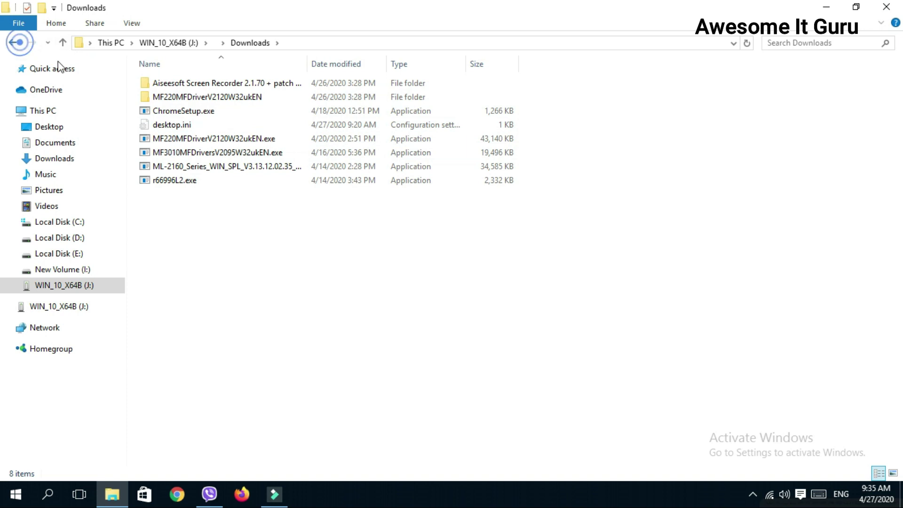
# Examine the contents of the Documents and Pictures folders inside the unnamed folder, and go back to This PC.
pyautogui.click(13, 43)
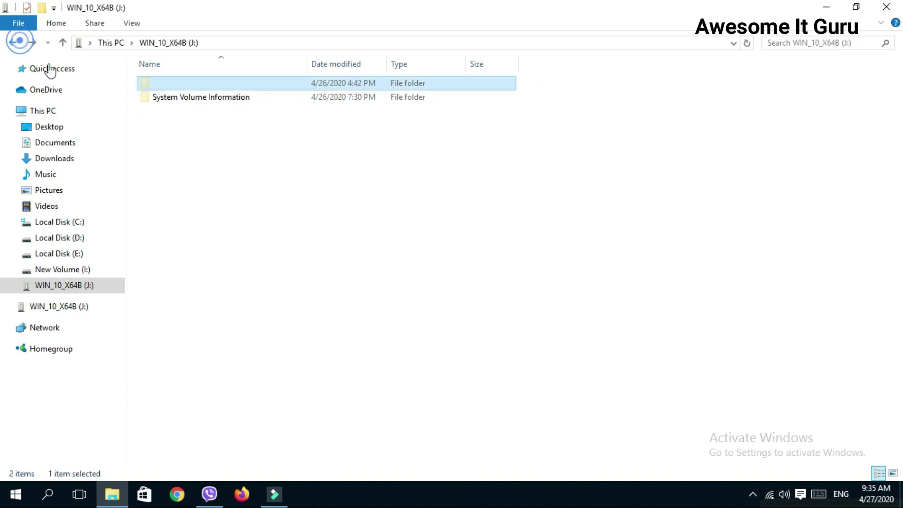
pyautogui.doubleClick(174, 84)
pyautogui.doubleClick(174, 96)
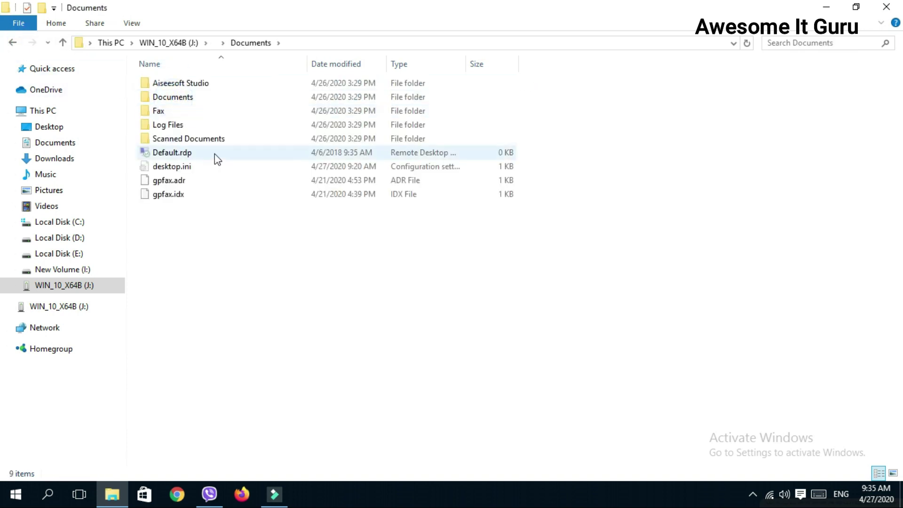
pyautogui.click(13, 43)
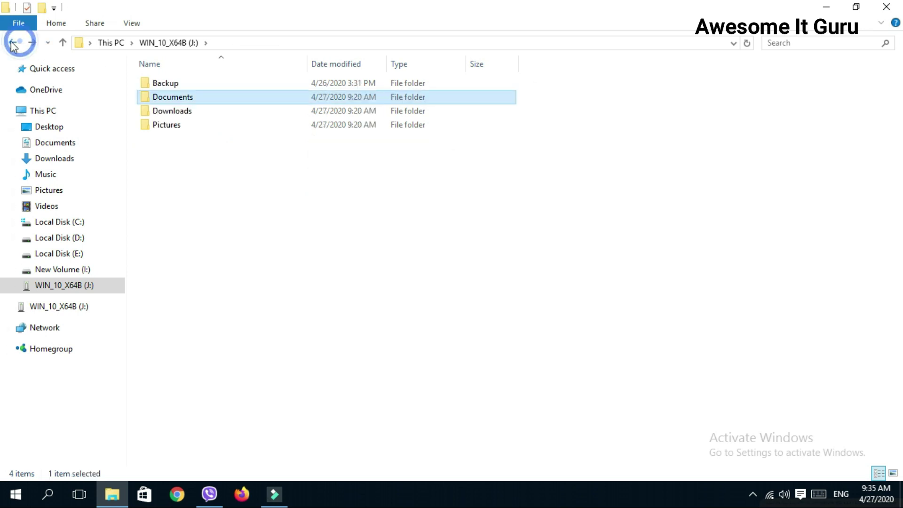
pyautogui.doubleClick(165, 124)
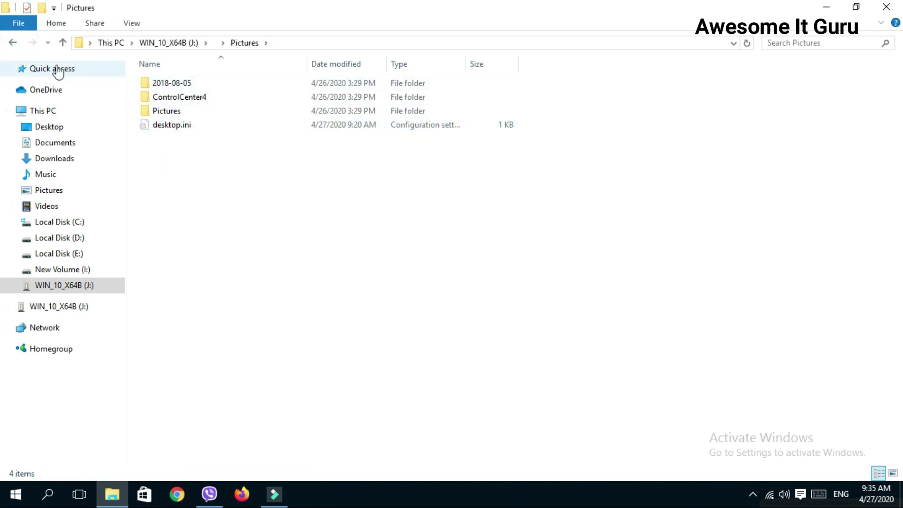
pyautogui.click(13, 43)
pyautogui.click(13, 43)
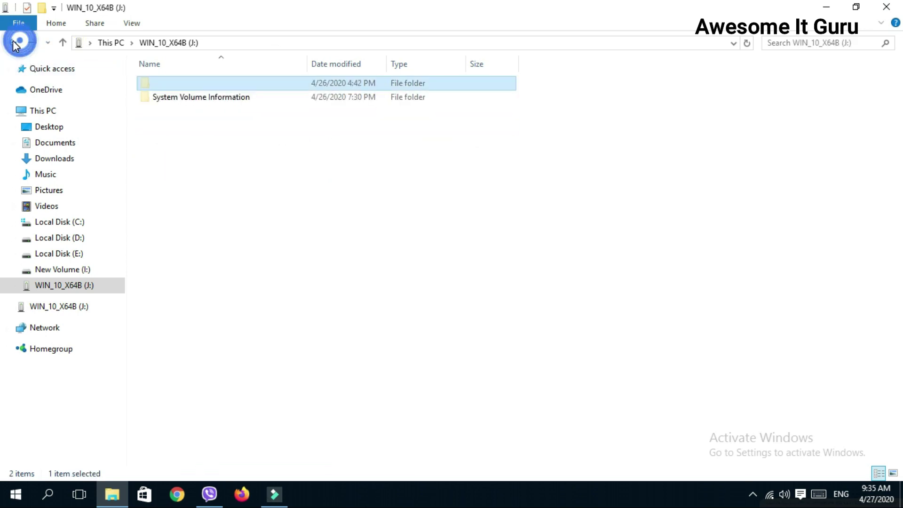
pyautogui.click(13, 43)
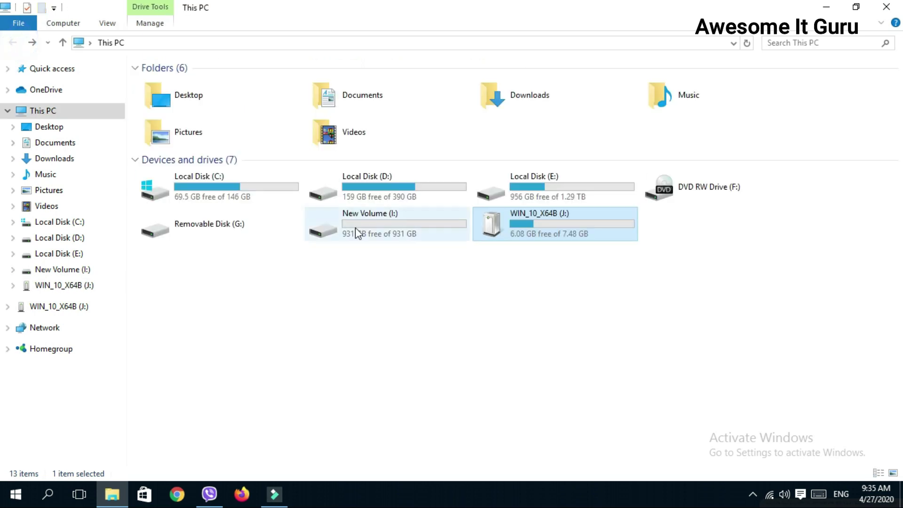
# Reopen the unnamed hidden folder on the WIN_10_X64B (J:) drive.
pyautogui.doubleClick(517, 233)
pyautogui.doubleClick(150, 84)
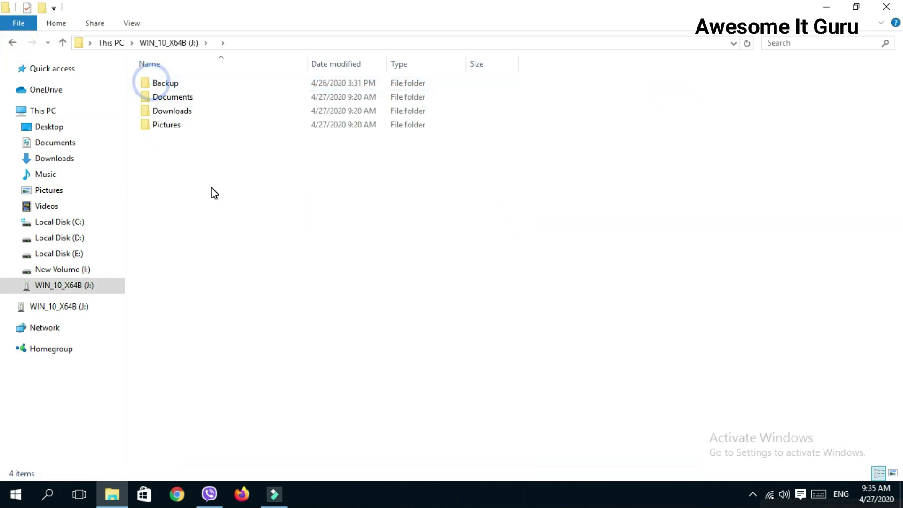
pyautogui.click(12, 44)
pyautogui.doubleClick(160, 84)
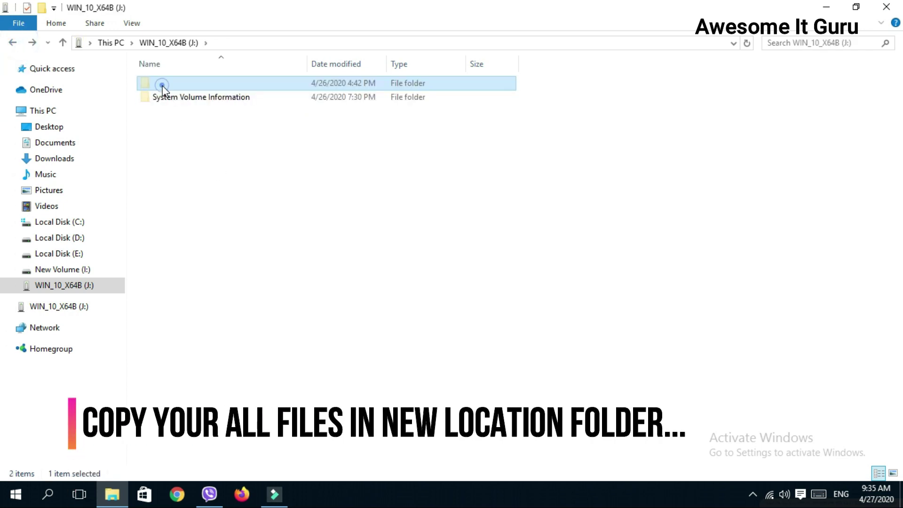
# Copy the Backup, Documents, Downloads and Pictures folders from the unnamed folder on drive J:.
pyautogui.moveTo(178, 170); pyautogui.dragTo(193, 90)
pyautogui.rightClick(194, 98)
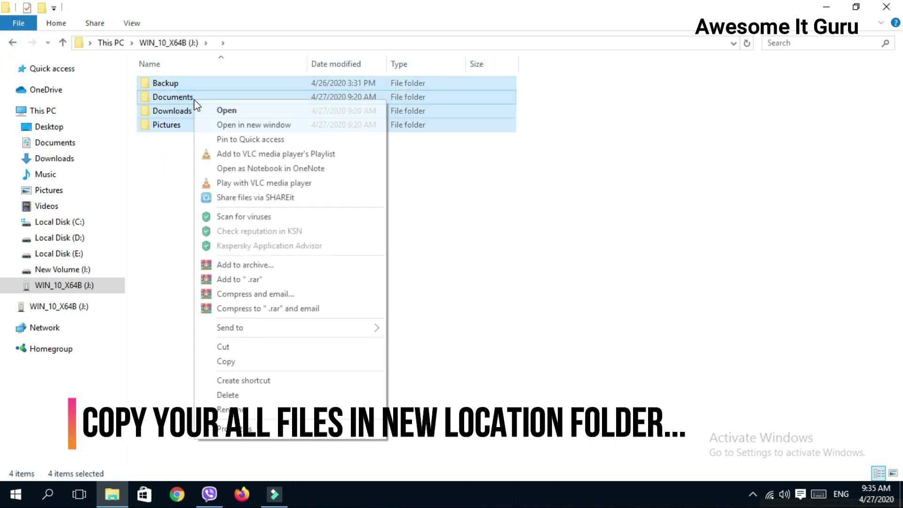
pyautogui.click(227, 362)
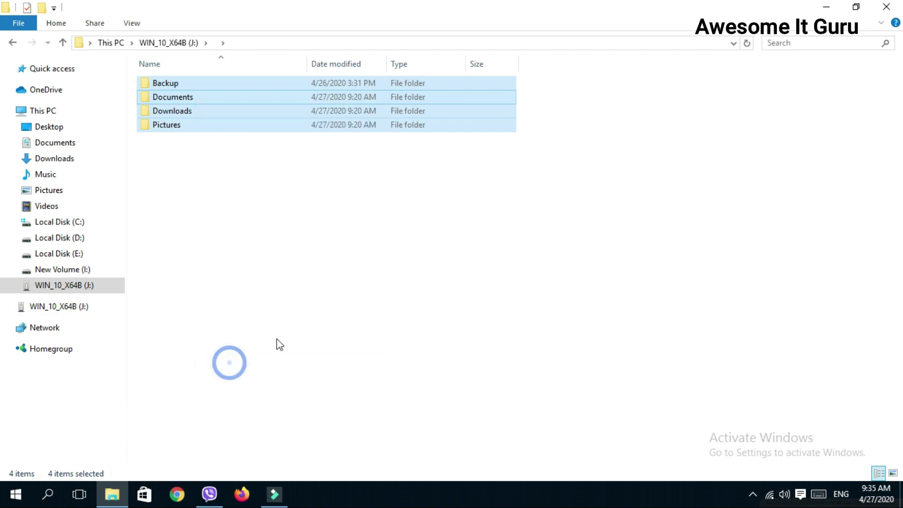
# Create a new folder on the desktop named "pendrive backup".
pyautogui.click(829, 8)
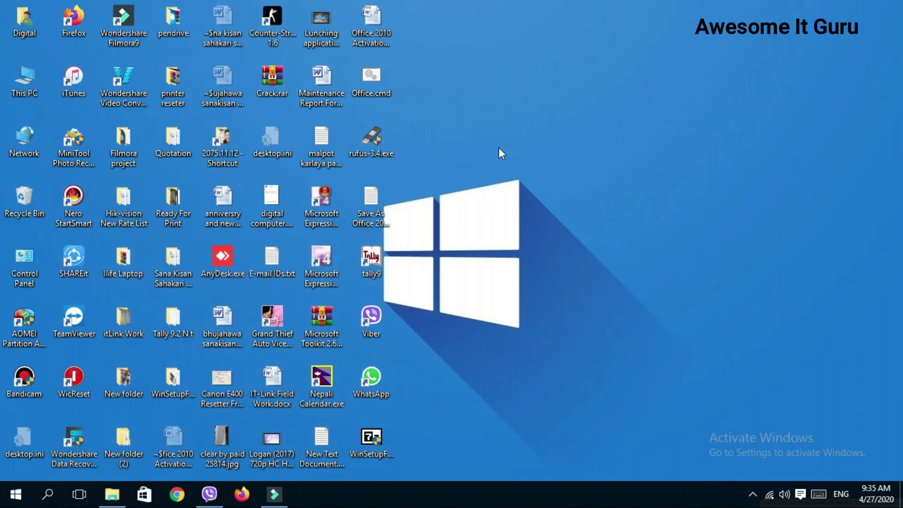
pyautogui.rightClick(499, 148)
pyautogui.moveTo(544, 288)
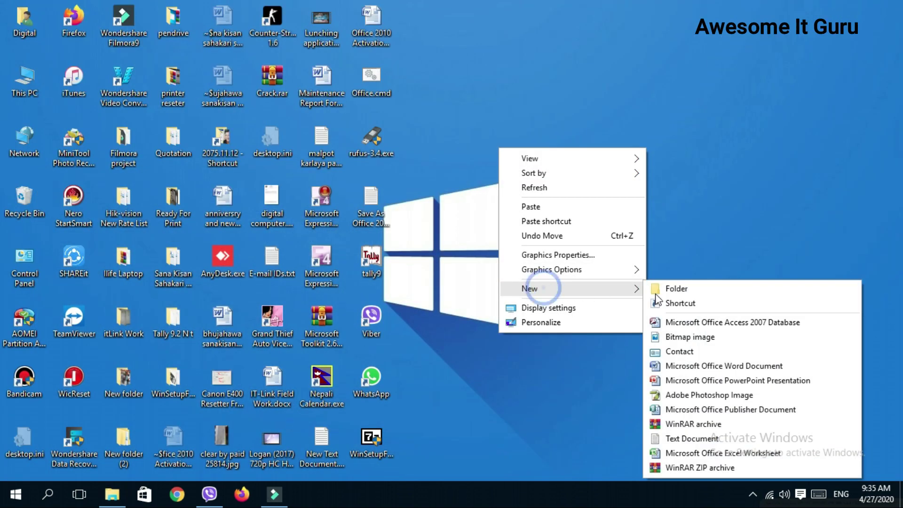
pyautogui.click(687, 290)
pyautogui.write('p')
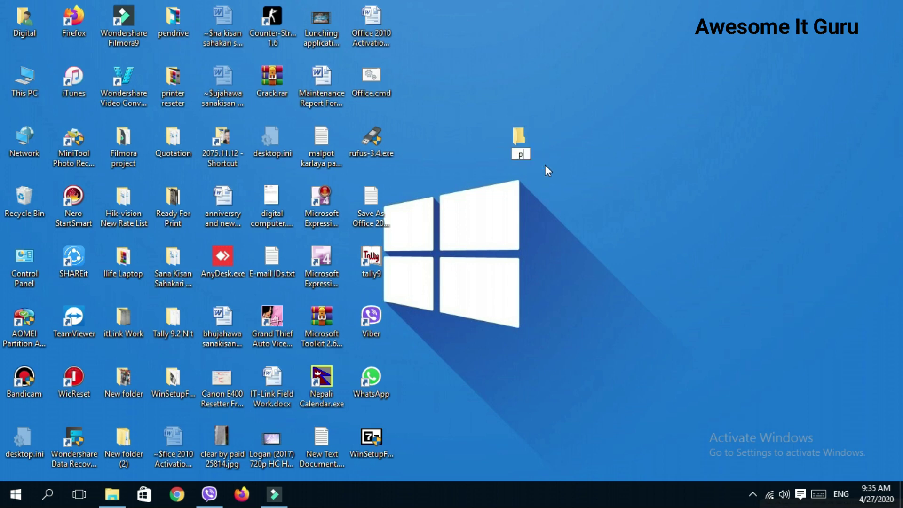
pyautogui.write('endrive backup')
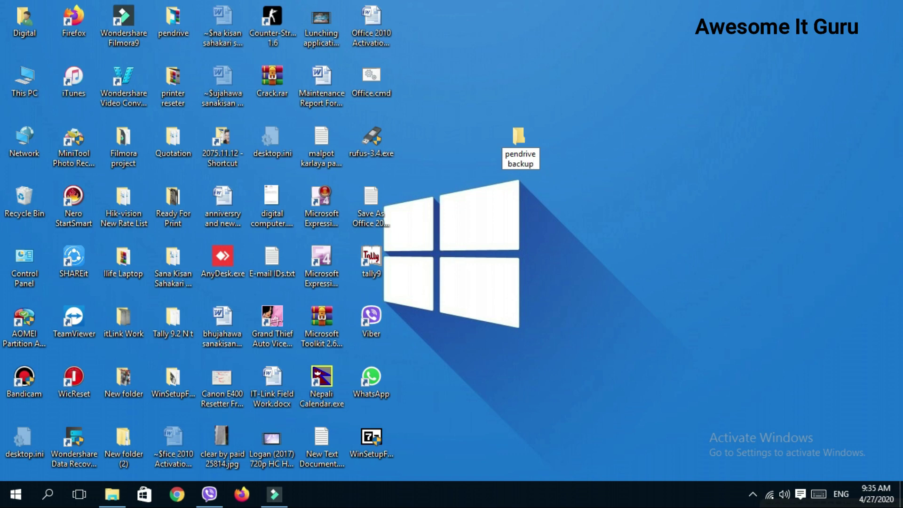
pyautogui.press('Return')
# Paste the copied folders into the pendrive backup folder, replace the files with the same names, and refresh the view.
pyautogui.doubleClick(545, 165)
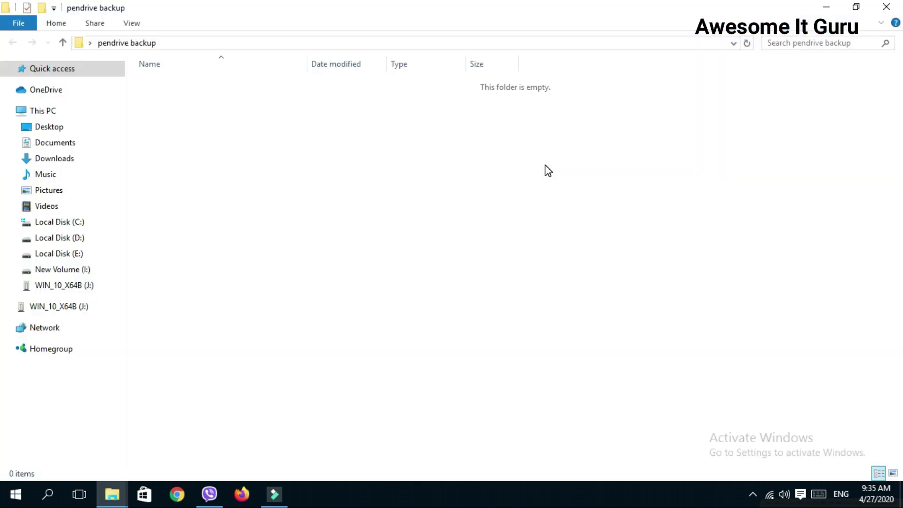
pyautogui.rightClick(418, 158)
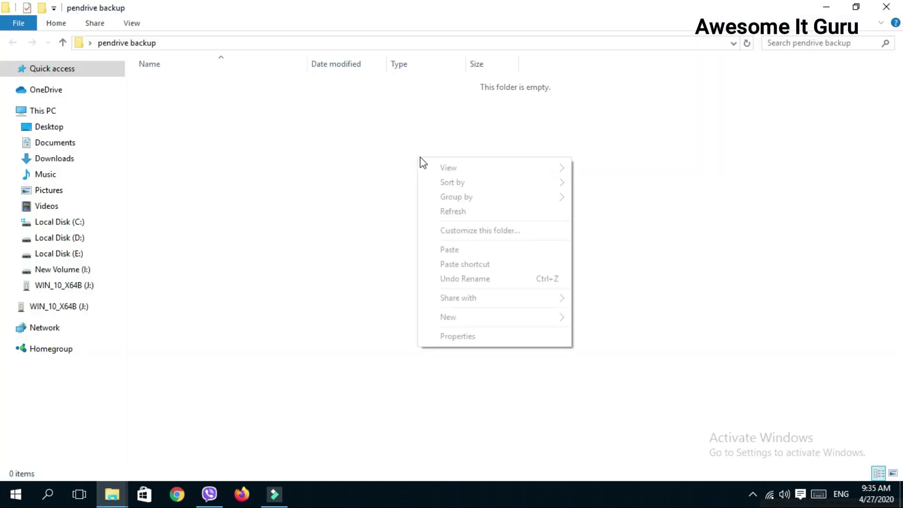
pyautogui.click(449, 249)
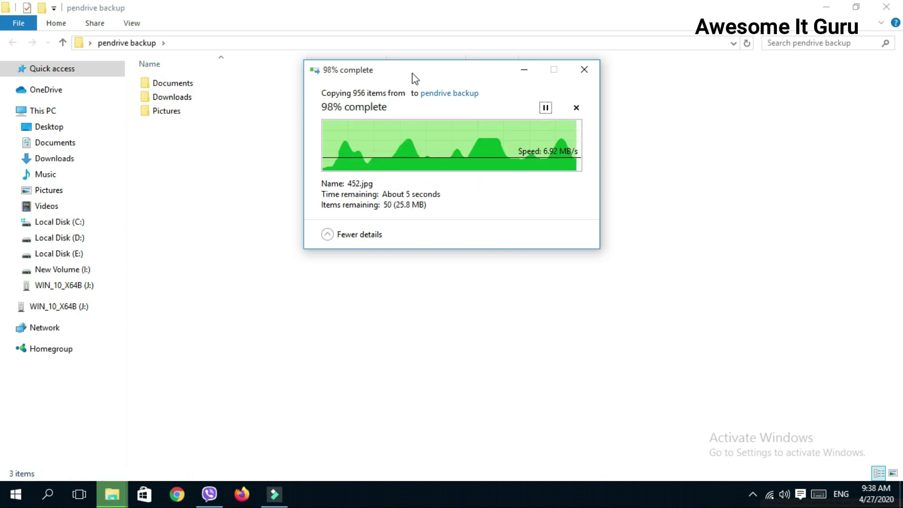
pyautogui.click(414, 70)
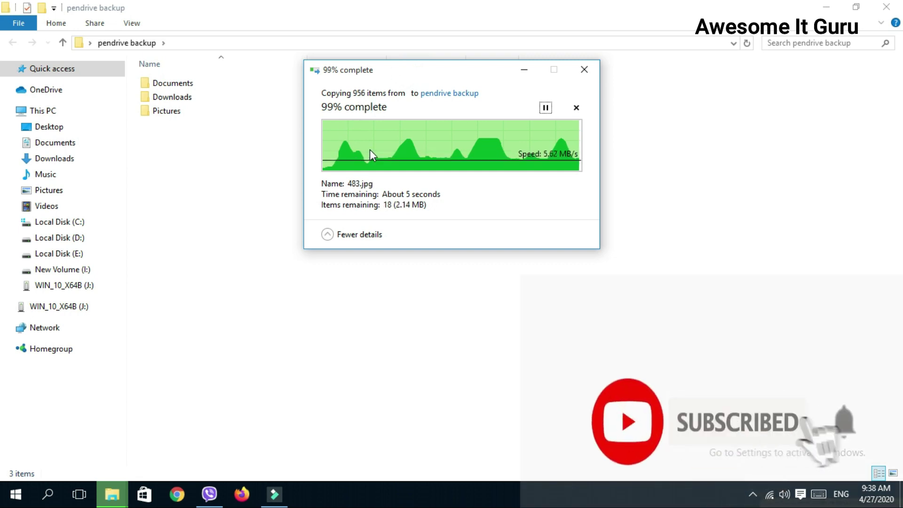
pyautogui.click(395, 141)
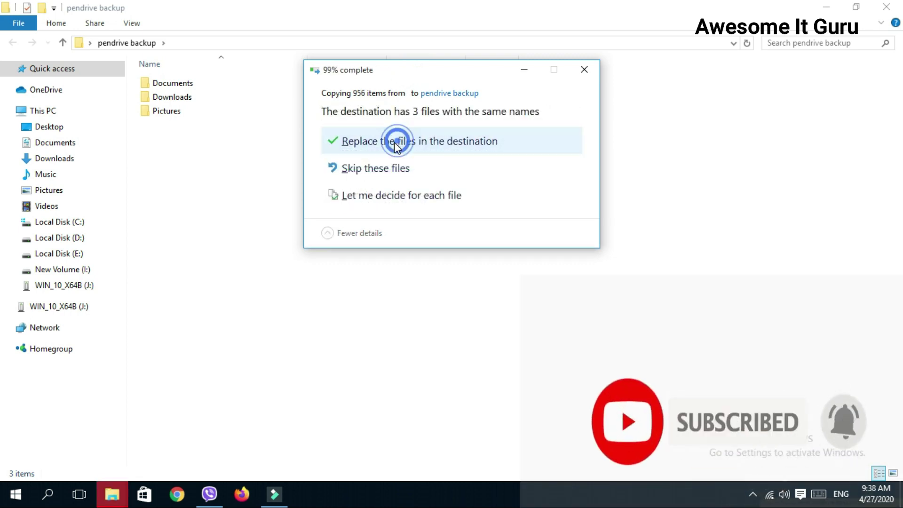
pyautogui.rightClick(319, 181)
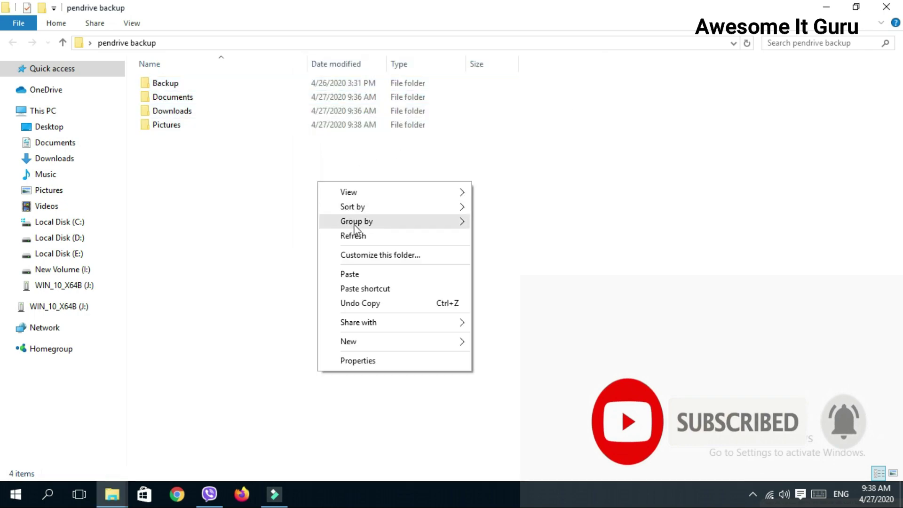
pyautogui.click(358, 235)
# Reopen the pendrive backup folder from the desktop to check the copied folders, and close it.
pyautogui.press('super+d')
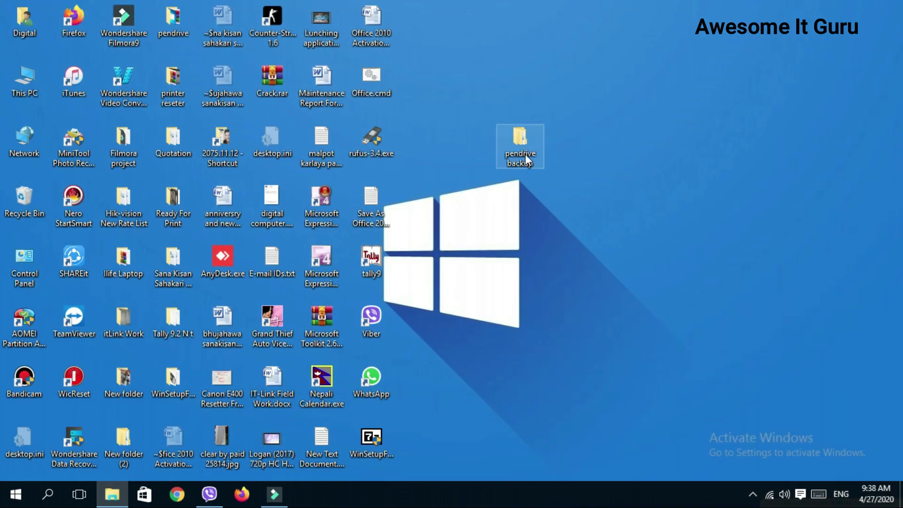
pyautogui.doubleClick(518, 144)
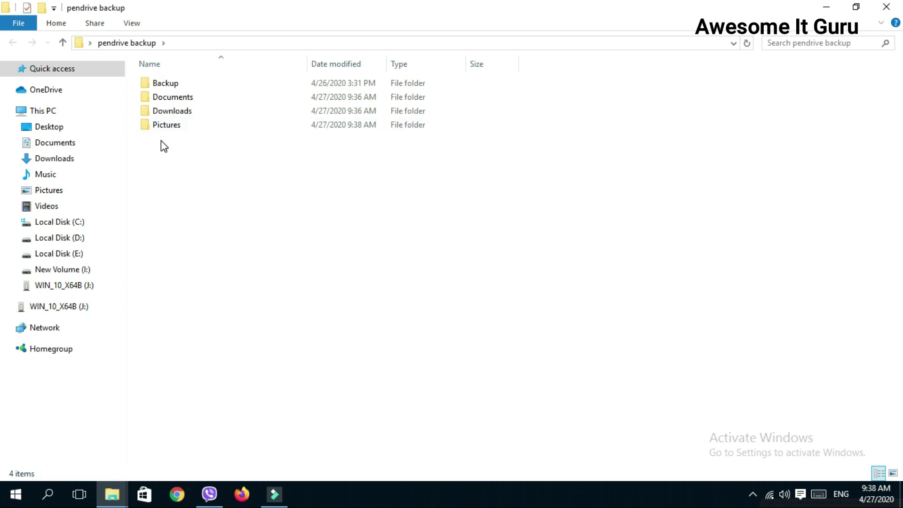
pyautogui.click(886, 7)
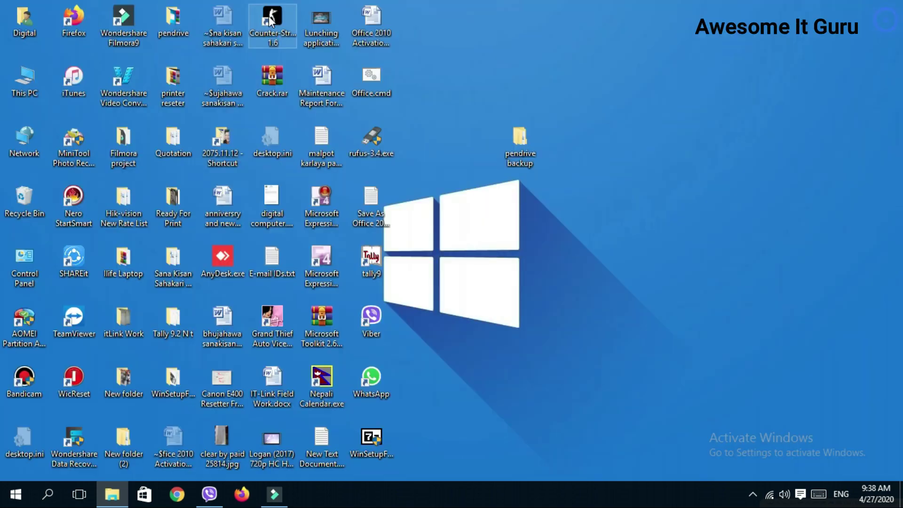
# Check the combined properties of the four folders inside the unnamed folder on drive J:, using a smaller Explorer window.
pyautogui.doubleClick(24, 81)
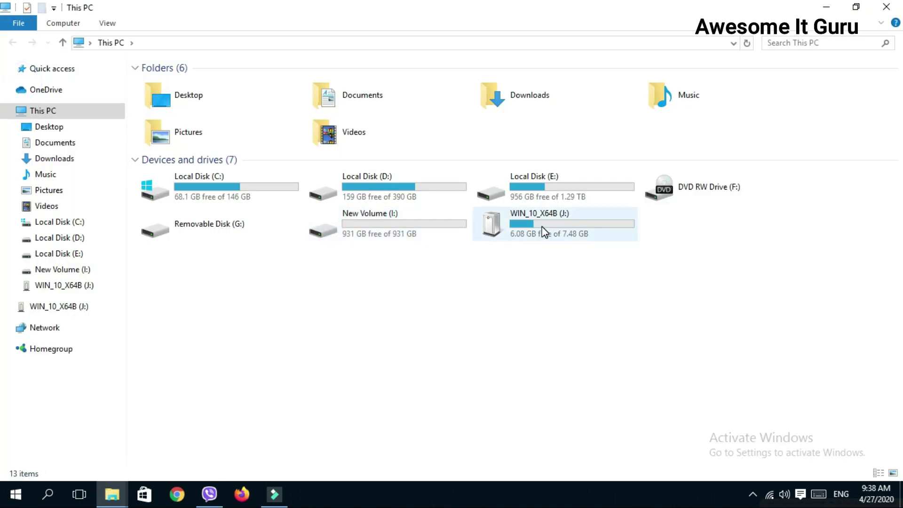
pyautogui.doubleClick(544, 231)
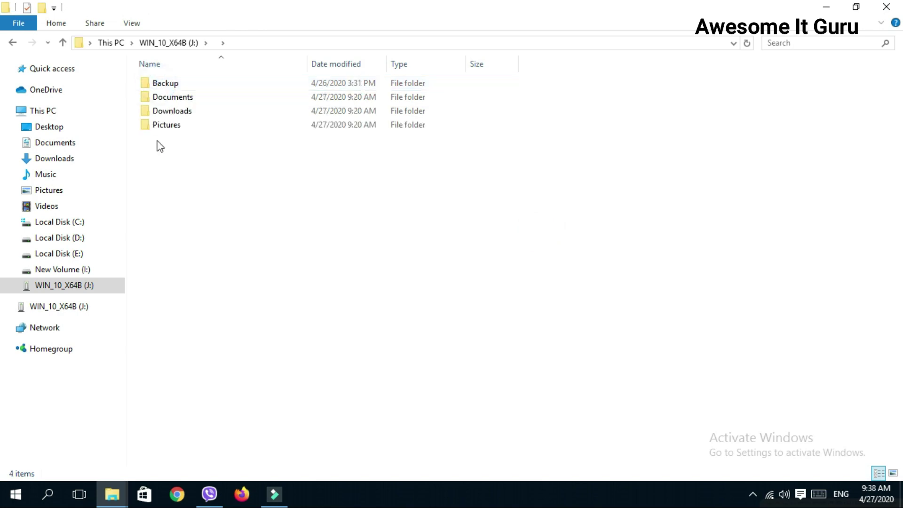
pyautogui.doubleClick(412, 6)
pyautogui.moveTo(546, 89); pyautogui.dragTo(252, 56)
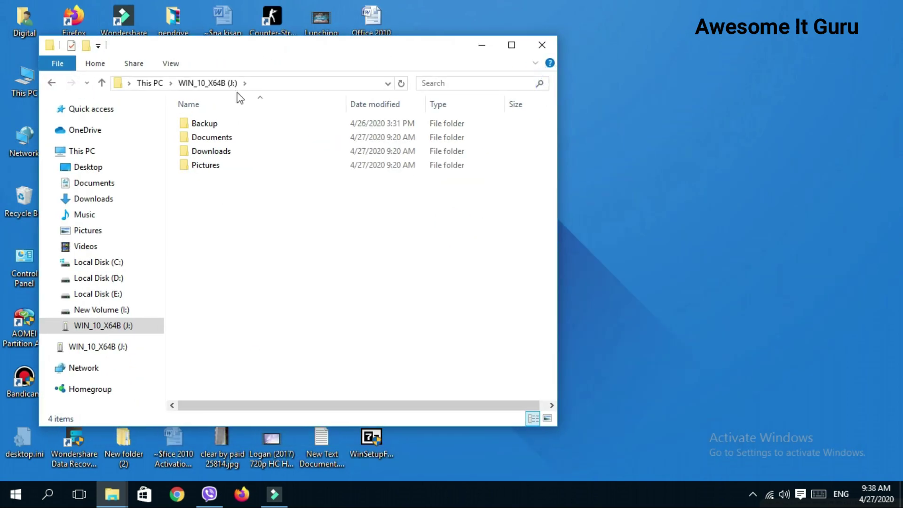
pyautogui.moveTo(214, 195); pyautogui.dragTo(222, 123)
pyautogui.rightClick(223, 125)
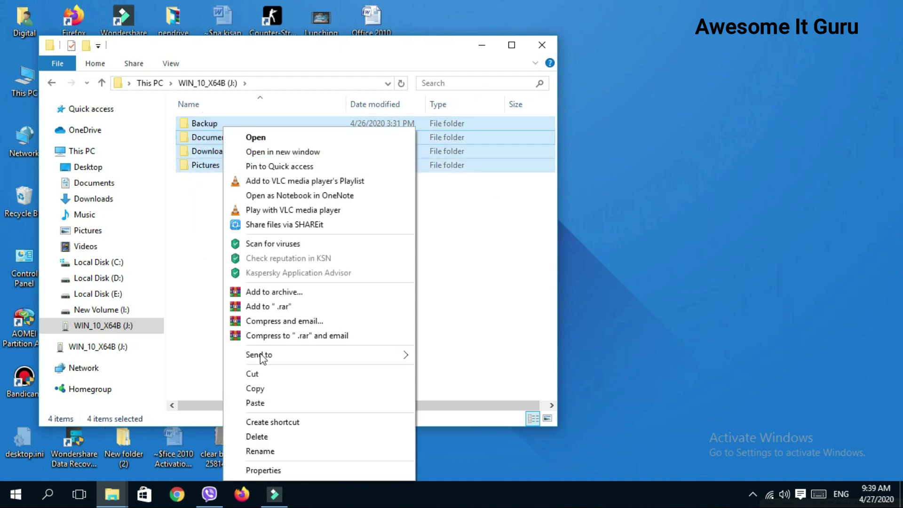
pyautogui.click(264, 470)
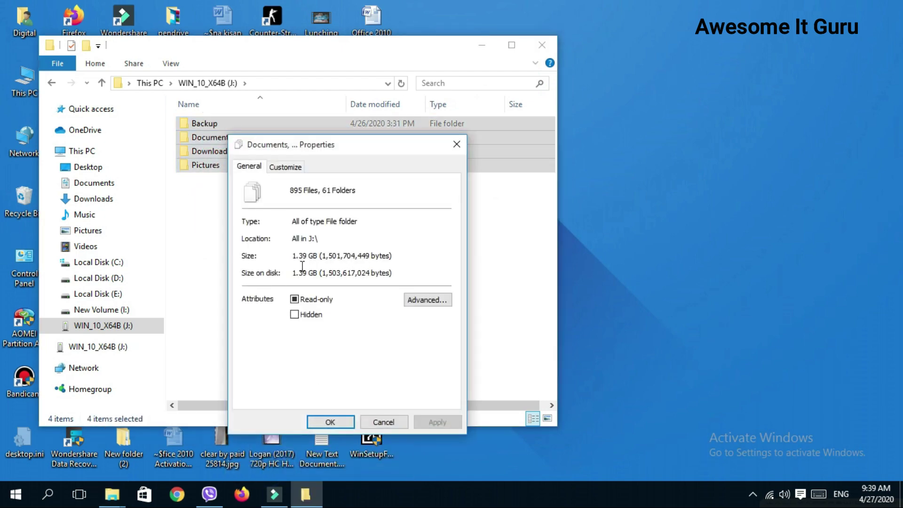
pyautogui.click(371, 422)
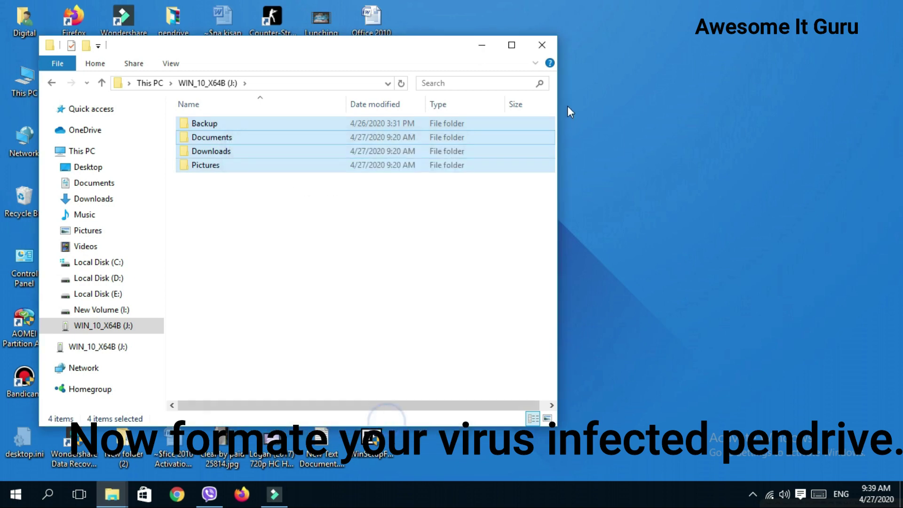
# Examine the size and contents of the pendrive backup folder in its properties for comparison with the drive's folders.
pyautogui.moveTo(456, 53); pyautogui.dragTo(382, 51)
pyautogui.click(538, 144)
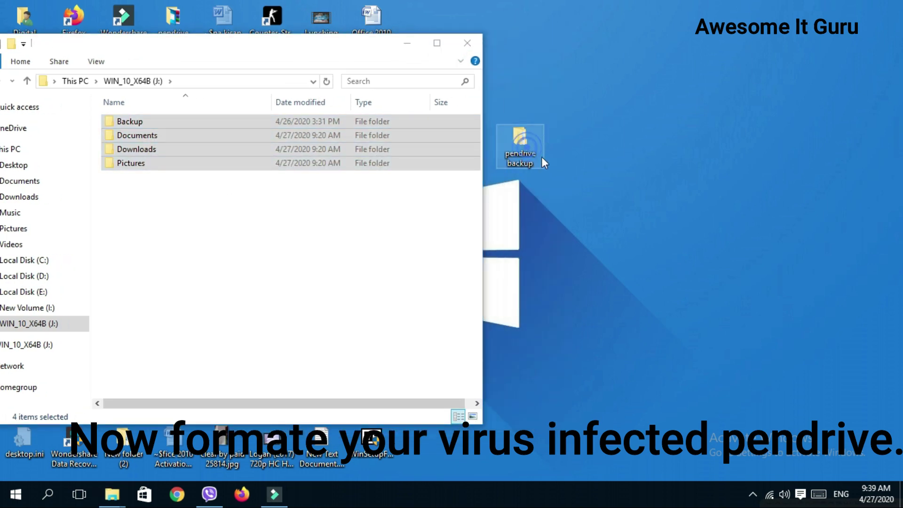
pyautogui.rightClick(522, 161)
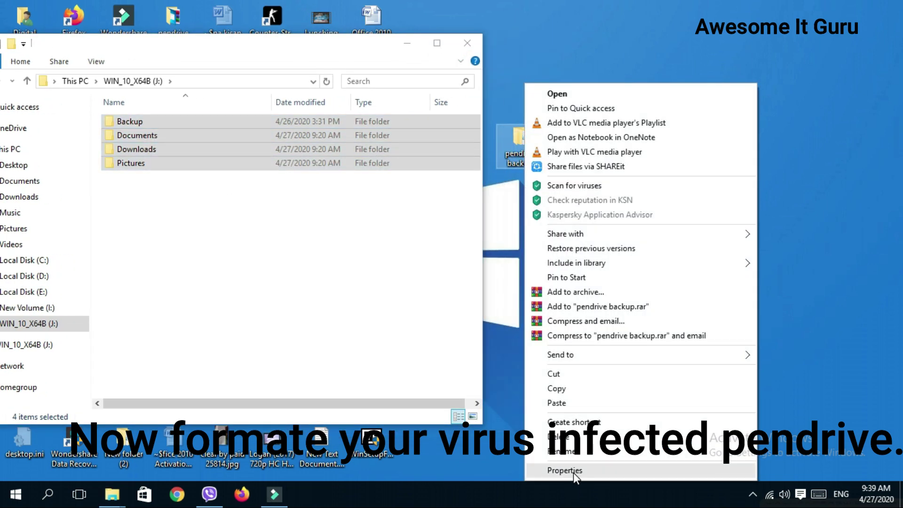
pyautogui.click(574, 470)
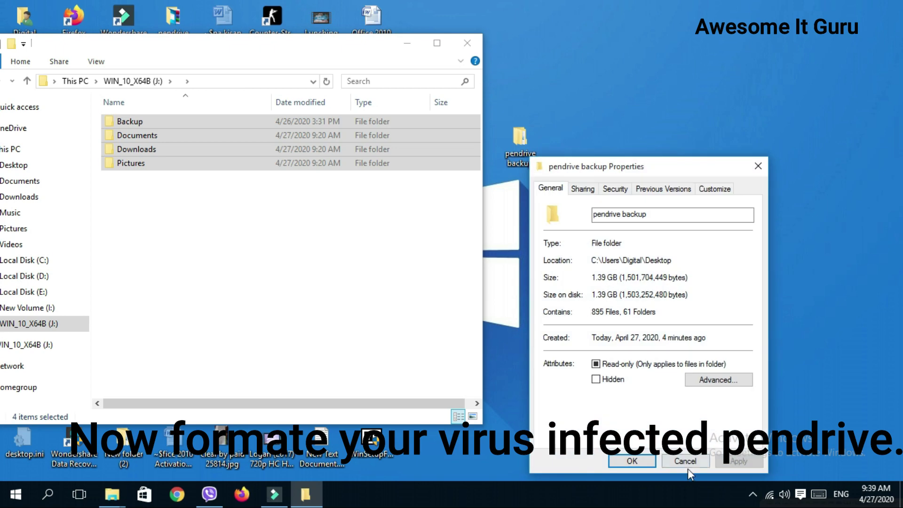
pyautogui.click(685, 457)
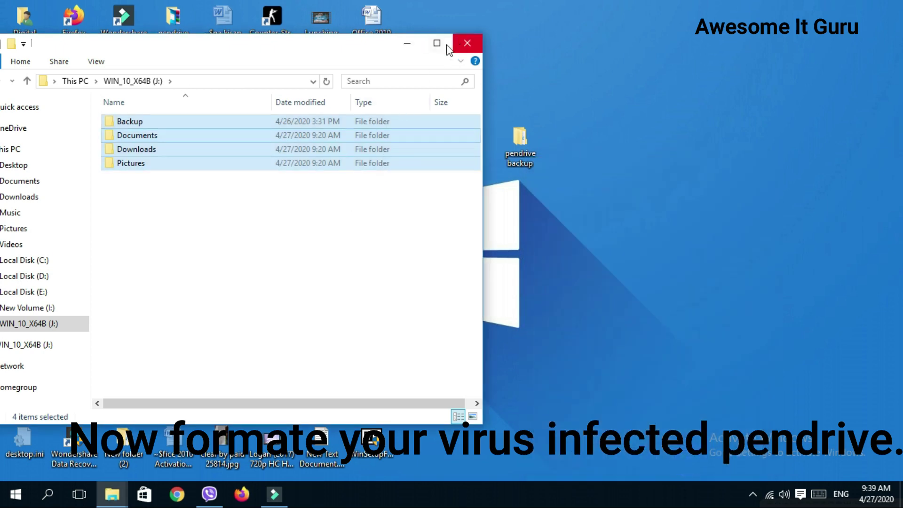
# Quick-format the WIN_10_X64B (J:) drive from This PC as FAT32, accept the erase warning, and close the format dialog.
pyautogui.doubleClick(362, 46)
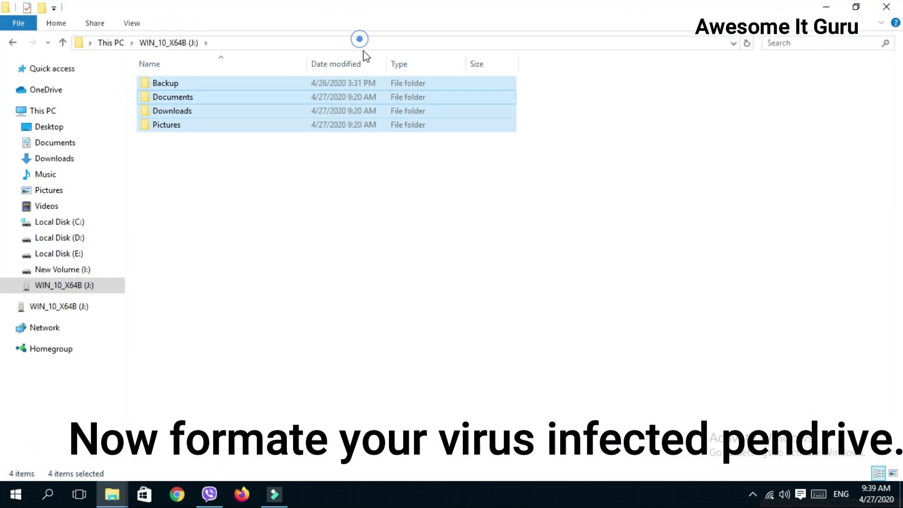
pyautogui.click(12, 44)
pyautogui.click(13, 43)
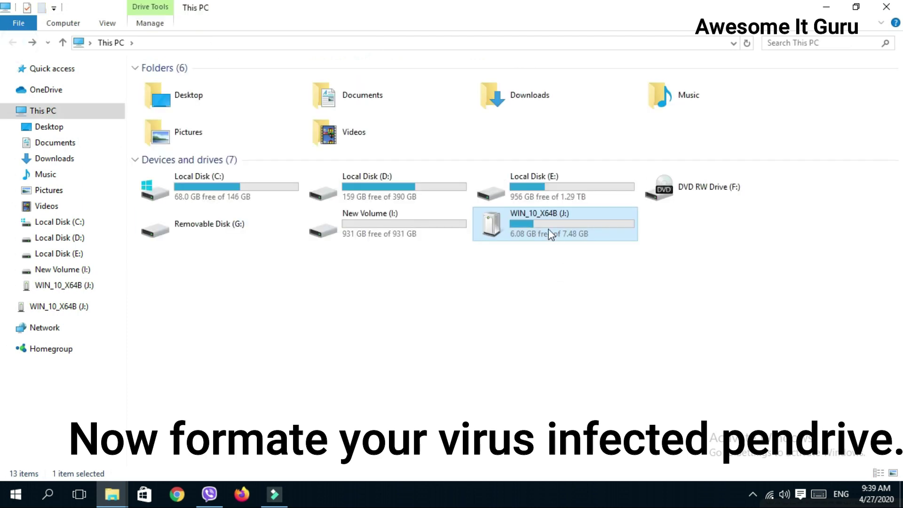
pyautogui.rightClick(523, 218)
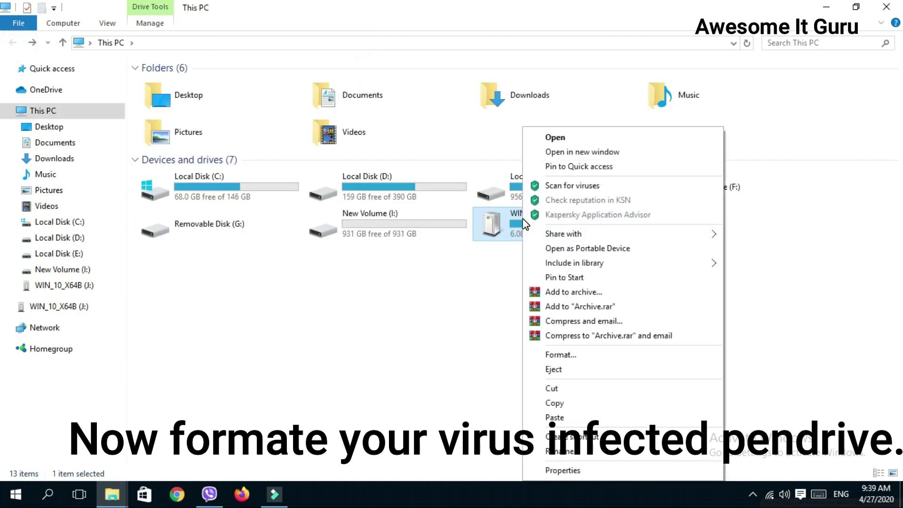
pyautogui.click(560, 355)
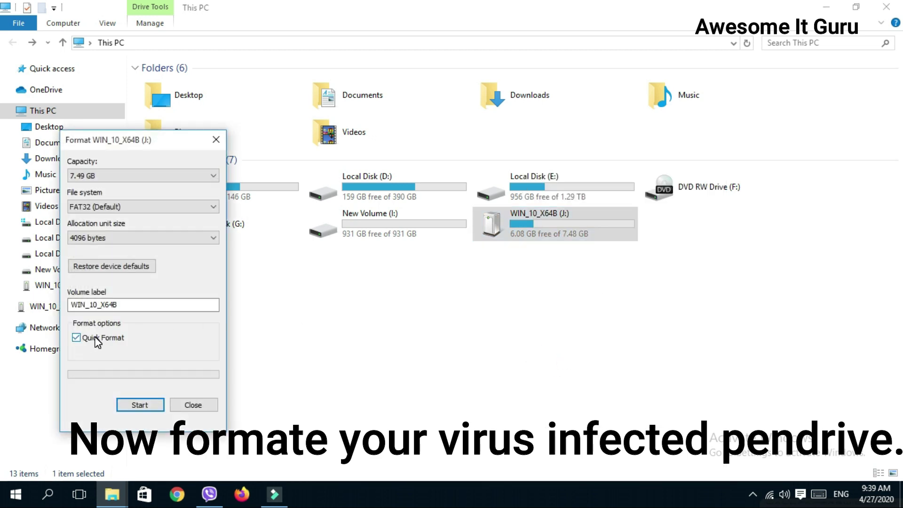
pyautogui.click(139, 405)
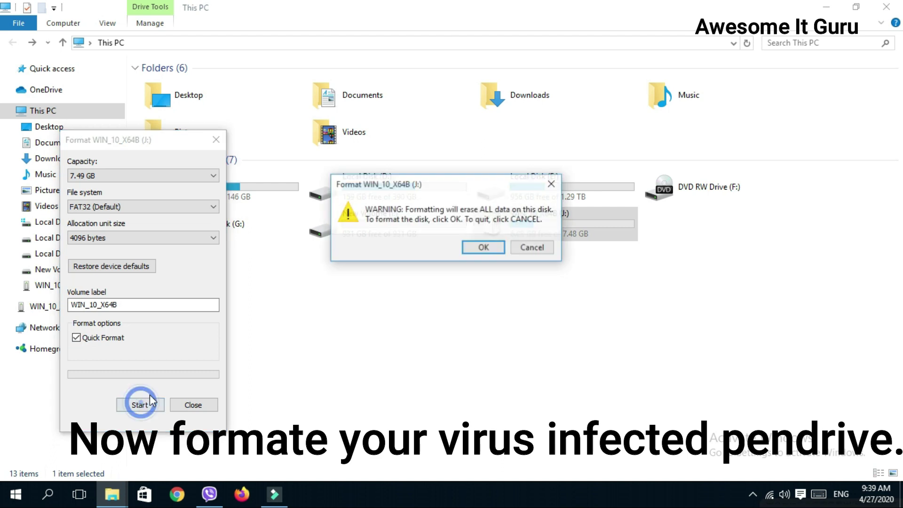
pyautogui.click(478, 251)
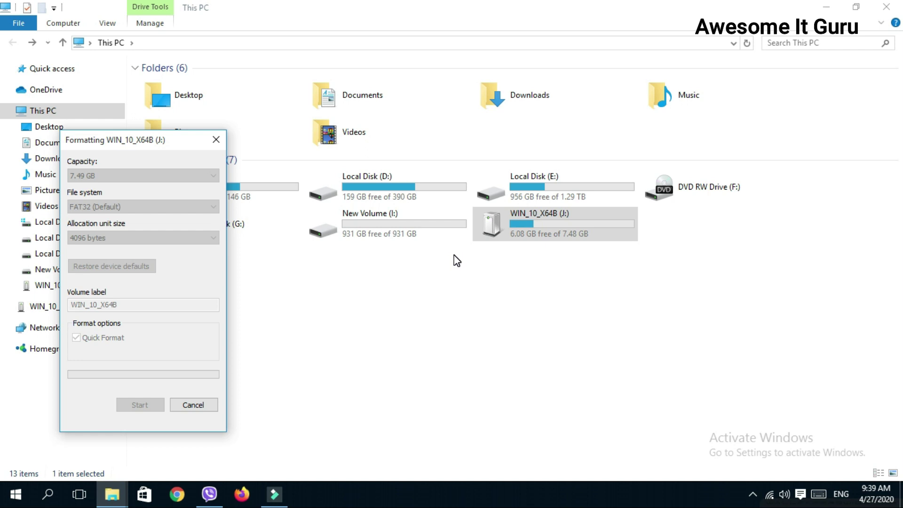
pyautogui.click(521, 247)
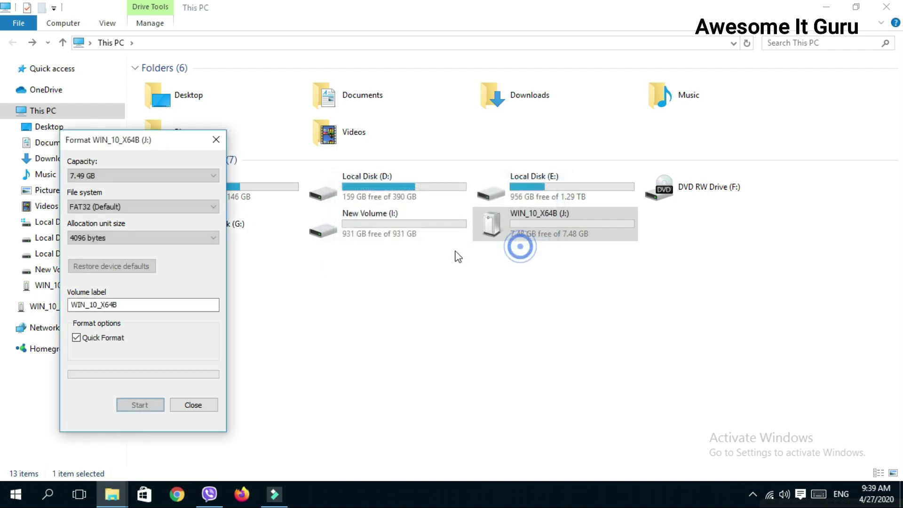
pyautogui.click(193, 404)
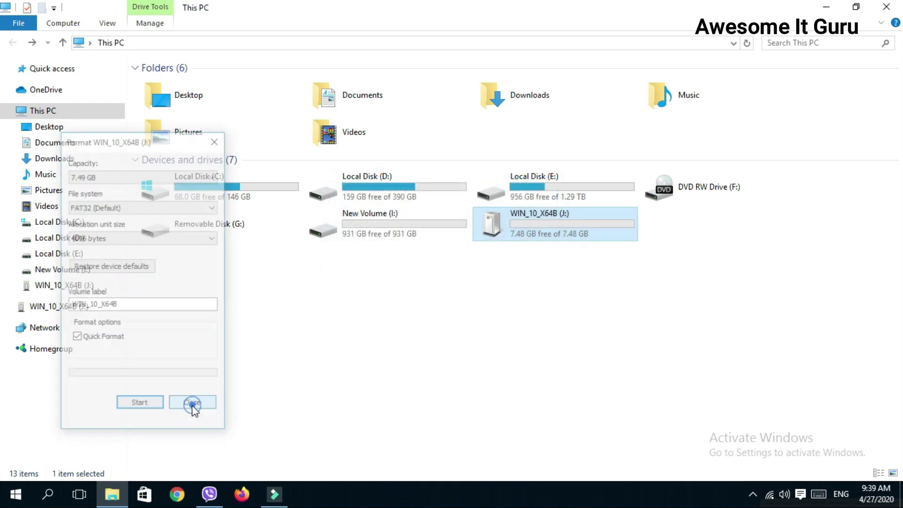
# Open the formatted J: drive to check its contents in a smaller window, and select the pendrive backup folder on the desktop.
pyautogui.doubleClick(541, 219)
pyautogui.click(856, 7)
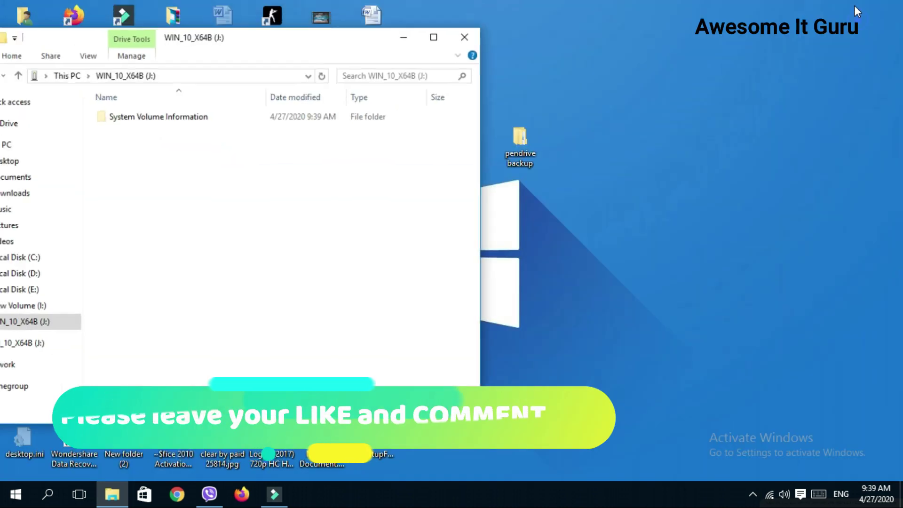
pyautogui.click(521, 151)
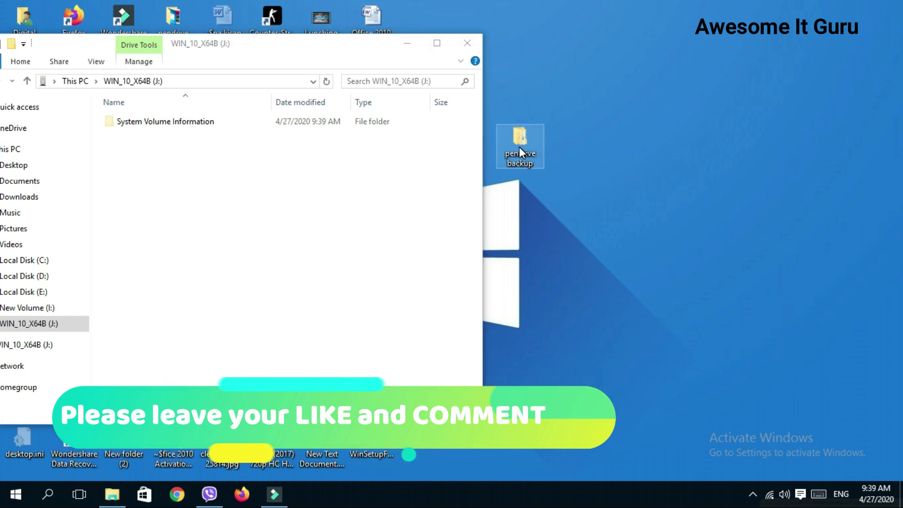
# Cut the Backup, Documents, Downloads and Pictures folders from the pendrive backup folder on the desktop.
pyautogui.doubleClick(519, 147)
pyautogui.moveTo(463, 218); pyautogui.dragTo(488, 132)
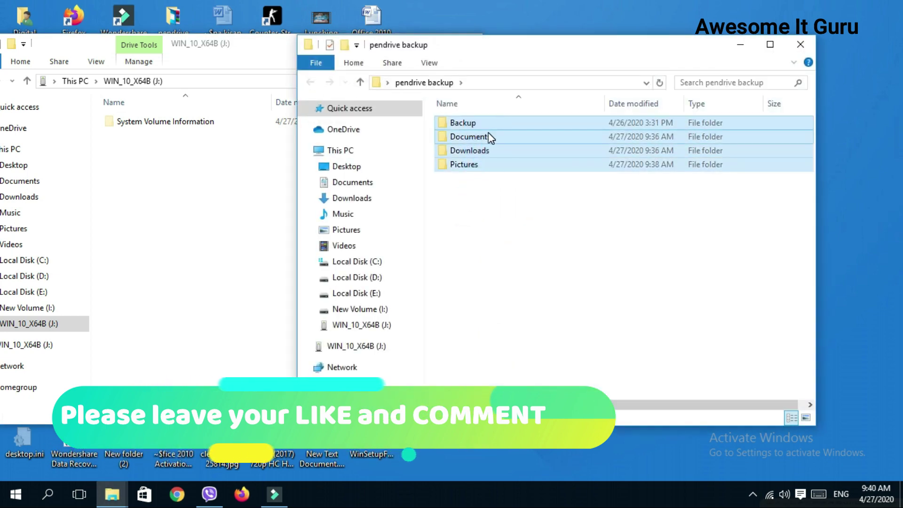
pyautogui.rightClick(488, 134)
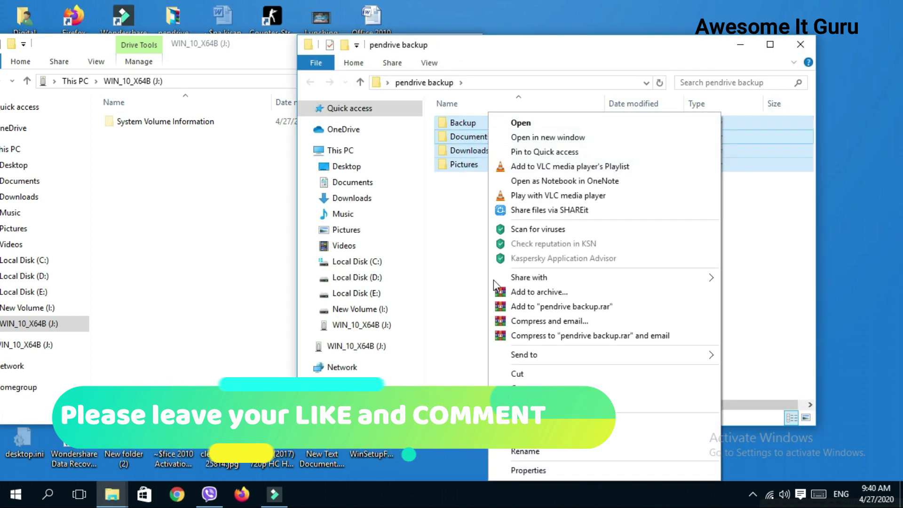
pyautogui.click(523, 374)
# Paste the cut folders into the root of the WIN_10_X64B (J:) drive in a maximized window.
pyautogui.click(194, 217)
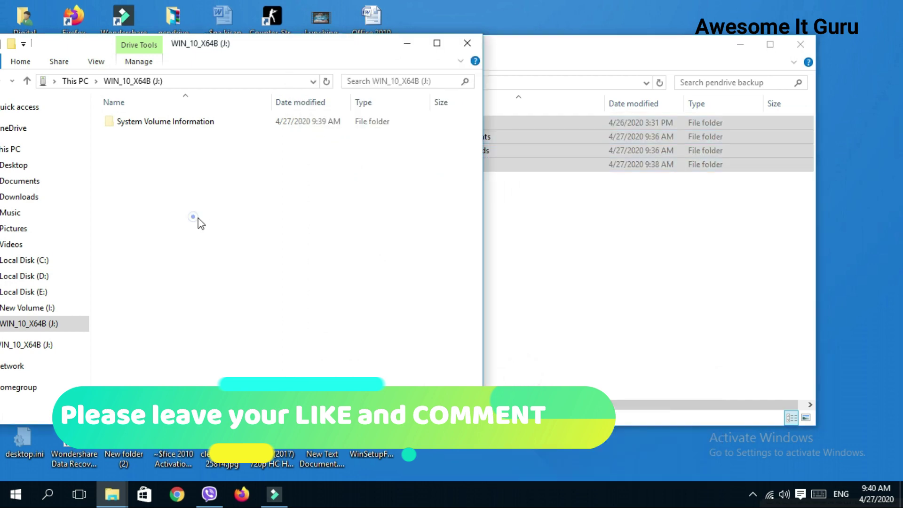
pyautogui.doubleClick(282, 43)
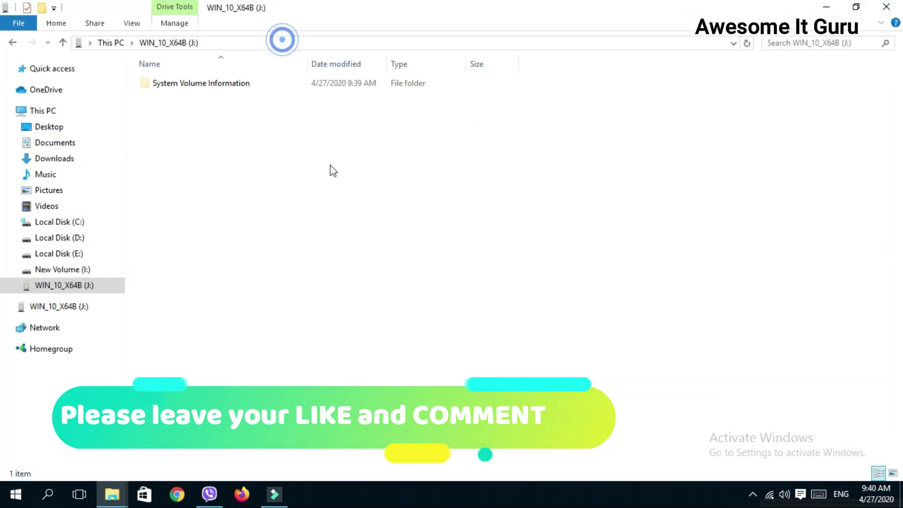
pyautogui.rightClick(329, 203)
pyautogui.click(365, 293)
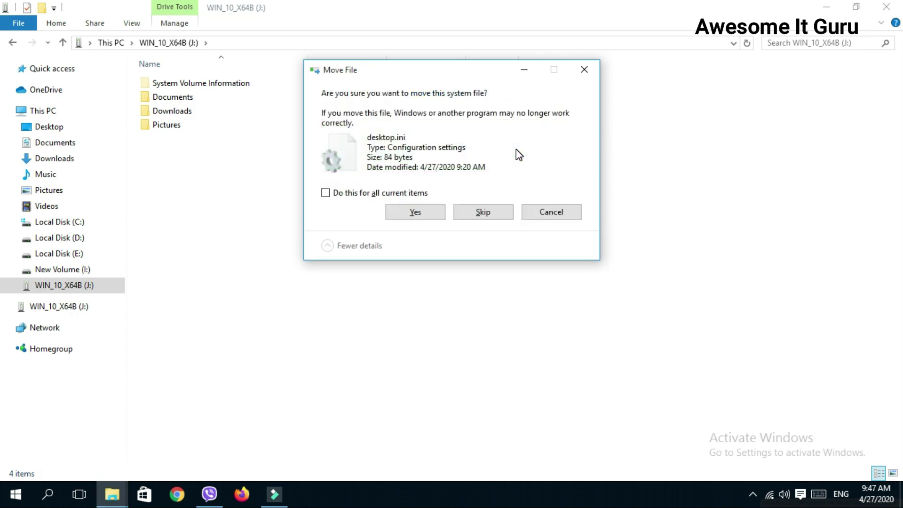
# Allow moving system files for all current items and replace the same-named files in the destination.
pyautogui.click(399, 193)
pyautogui.click(420, 214)
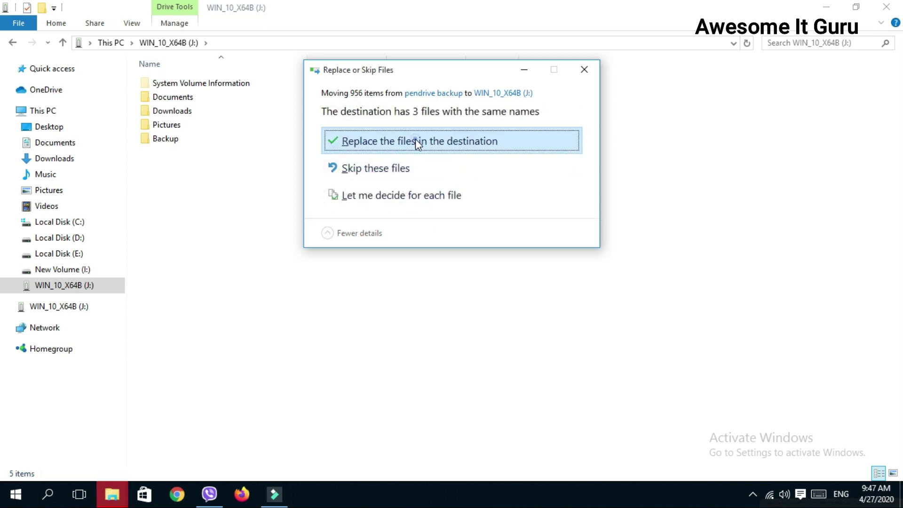
pyautogui.click(416, 141)
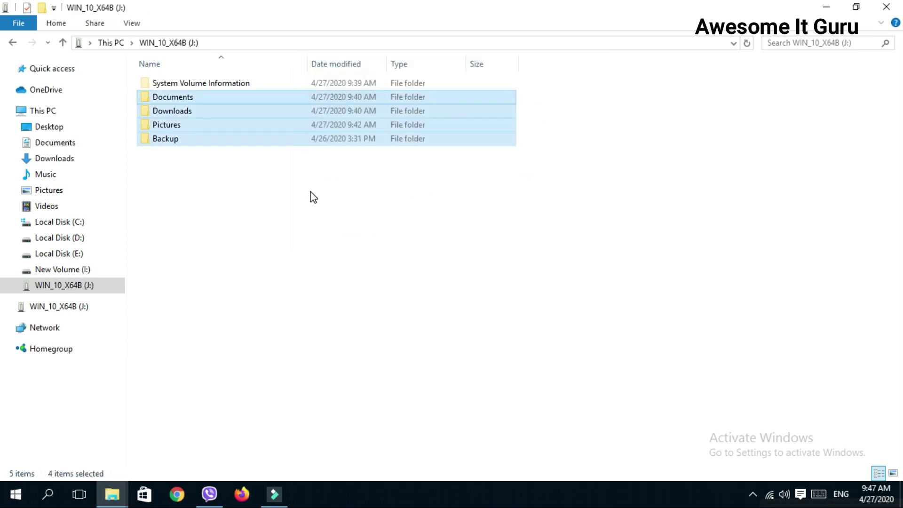
# Refresh the J: drive's folder listing and close both the drive and pendrive backup windows.
pyautogui.rightClick(313, 197)
pyautogui.click(342, 246)
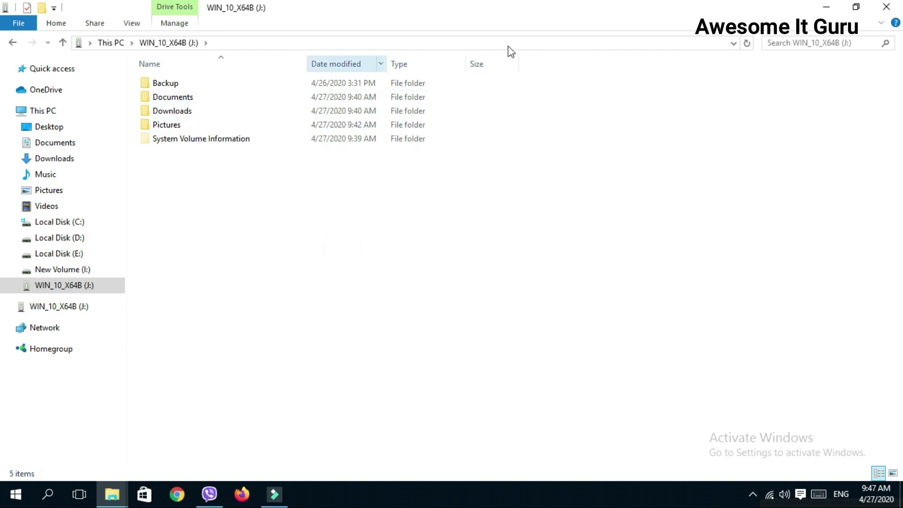
pyautogui.click(886, 7)
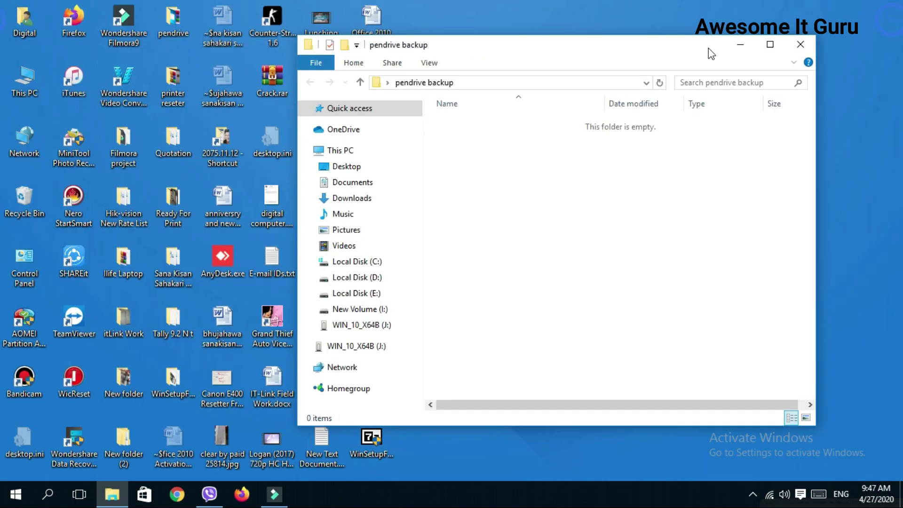
pyautogui.click(799, 46)
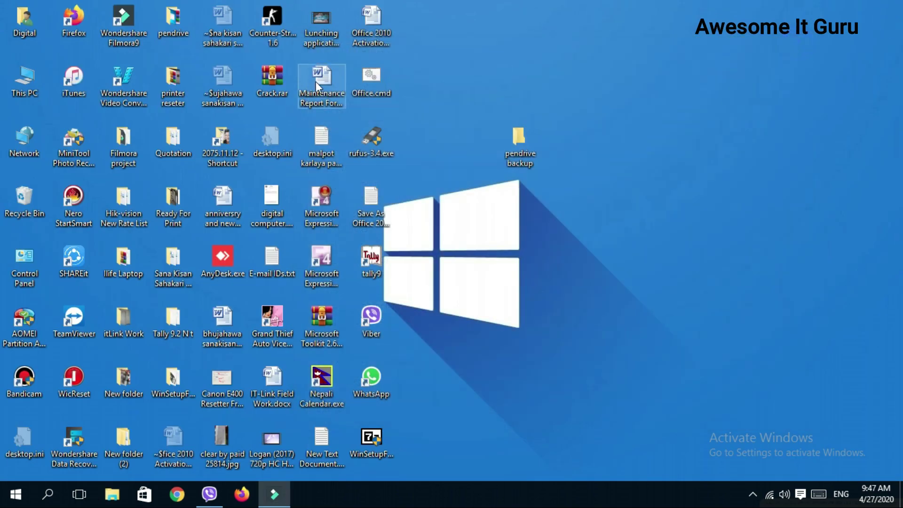
# Reopen drive J: from This PC and check the contents of its Pictures, Downloads and Documents folders.
pyautogui.doubleClick(22, 80)
pyautogui.doubleClick(476, 14)
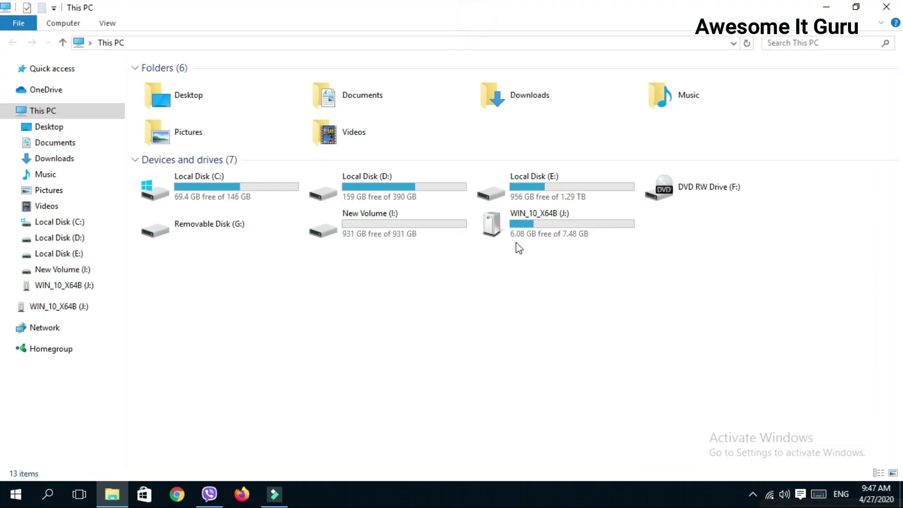
pyautogui.doubleClick(541, 225)
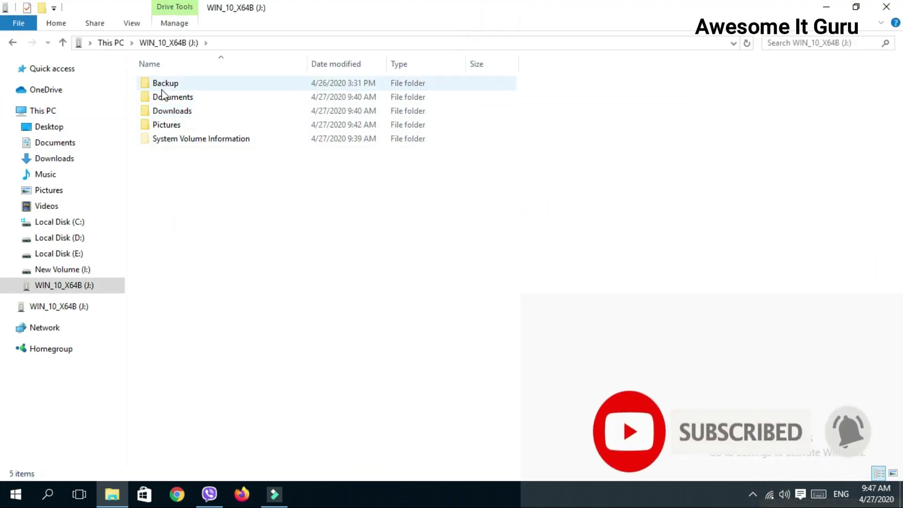
pyautogui.doubleClick(171, 124)
pyautogui.click(13, 42)
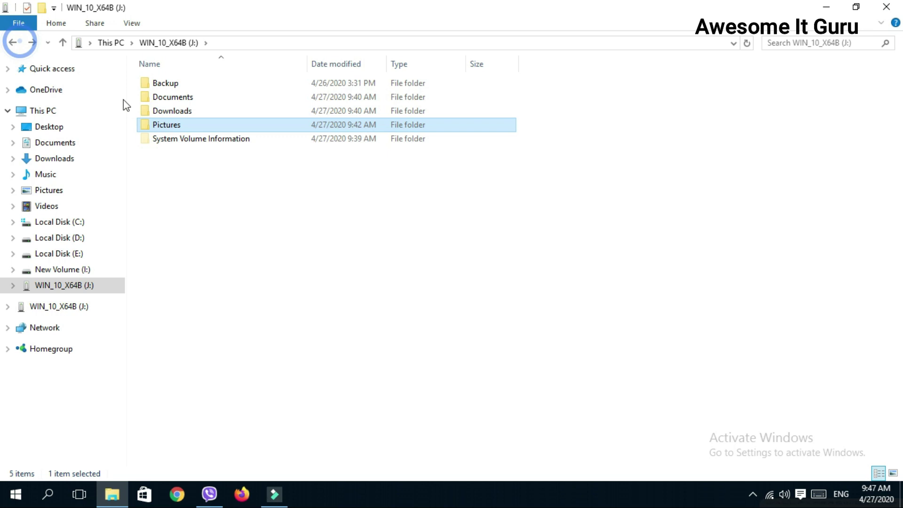
pyautogui.doubleClick(155, 111)
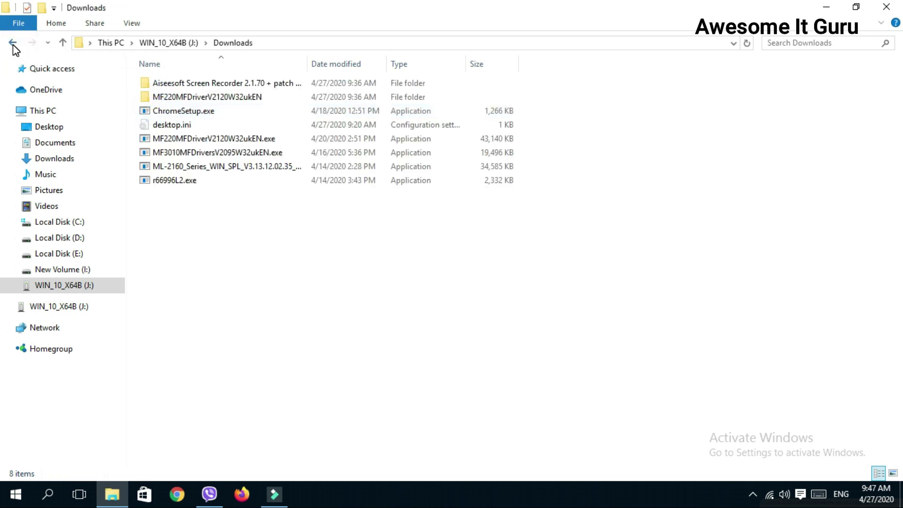
pyautogui.click(13, 42)
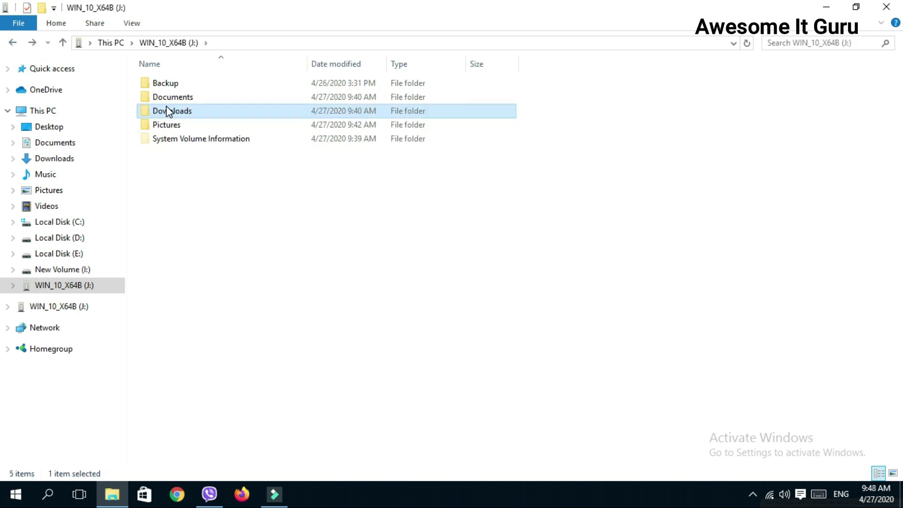
pyautogui.doubleClick(176, 96)
pyautogui.click(18, 41)
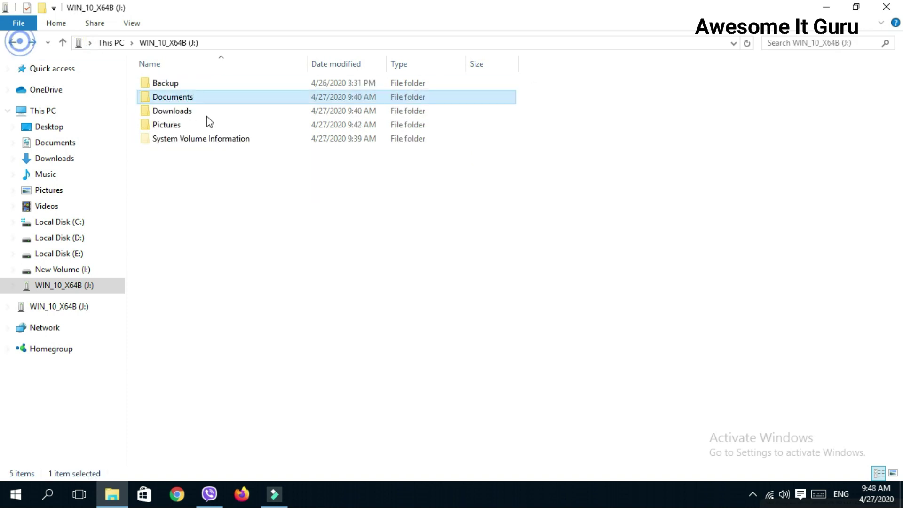
# Close the J: drive window and refresh the desktop.
pyautogui.click(886, 8)
pyautogui.rightClick(652, 91)
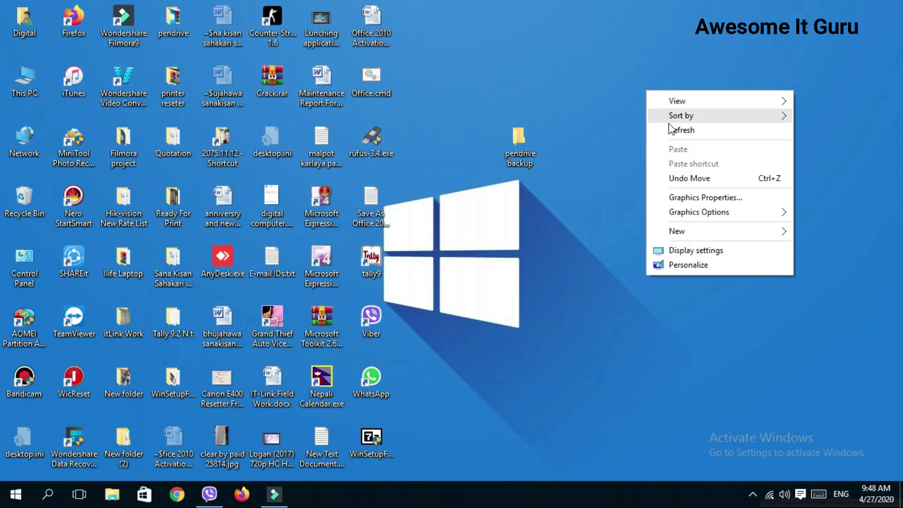
pyautogui.click(673, 128)
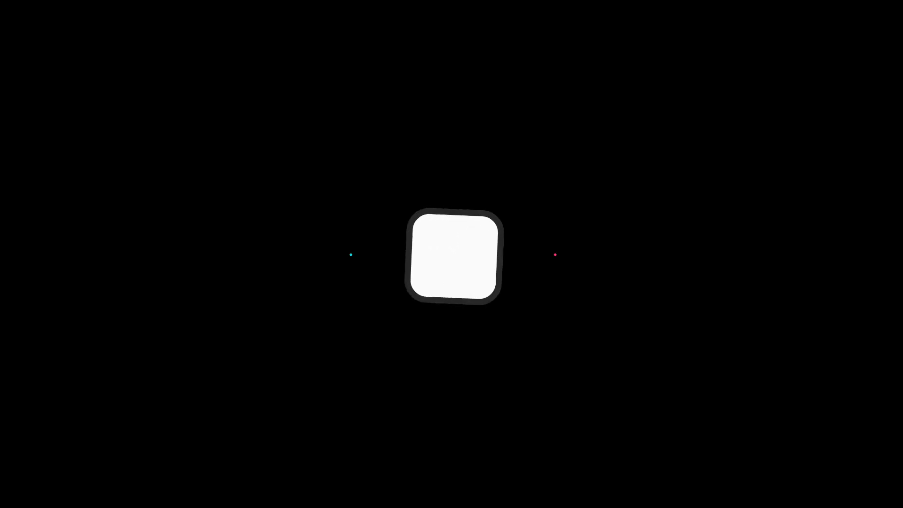